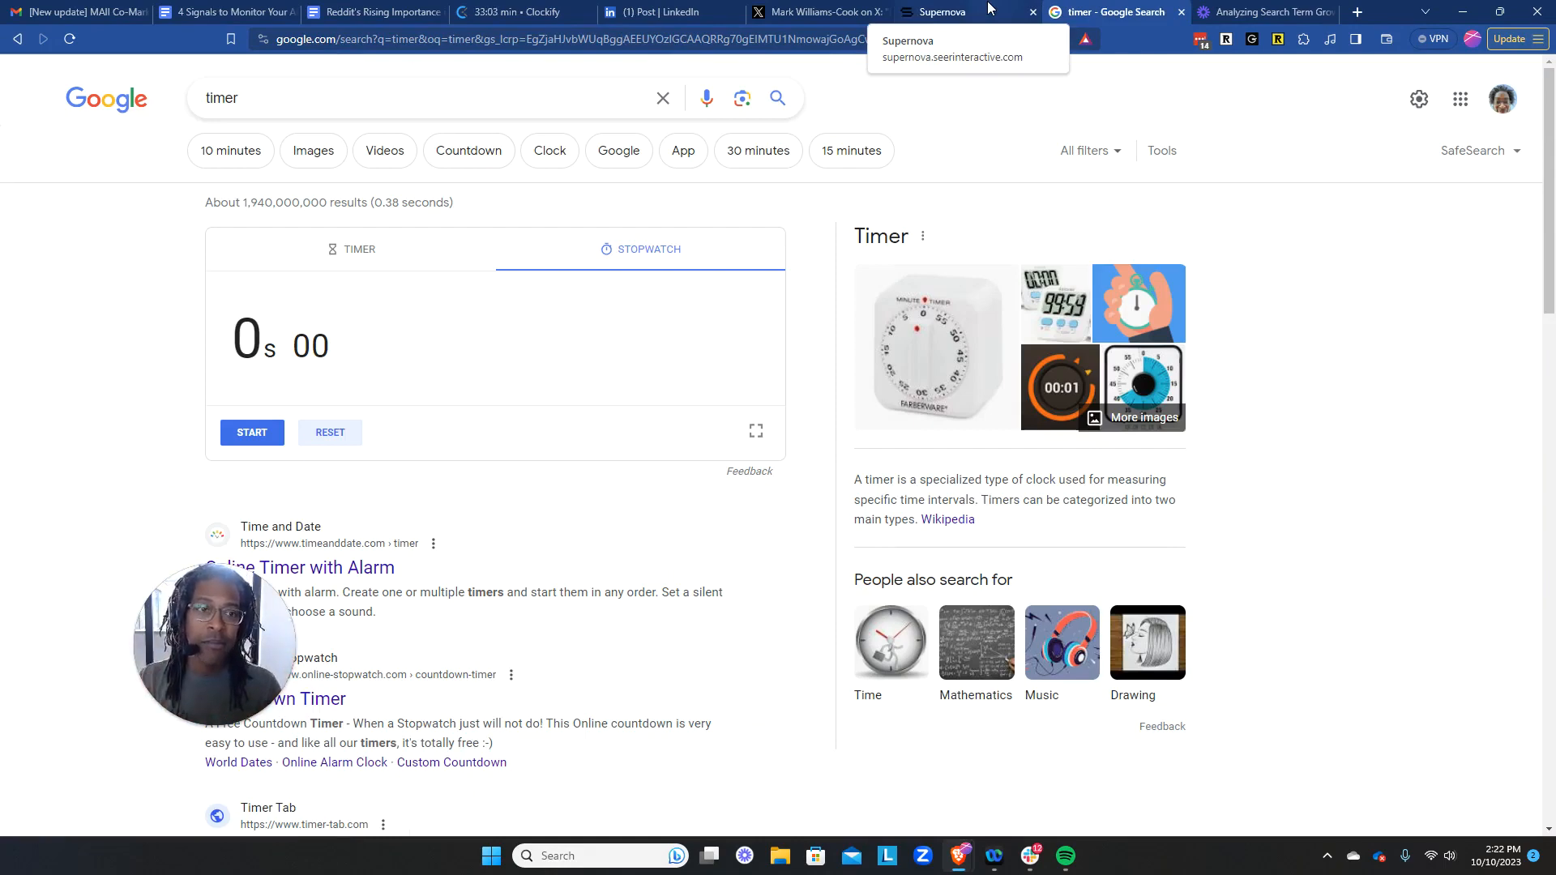
Switch to the Supernova explore and add a Search Term filter that contains "reddit".
left_click(989, 8)
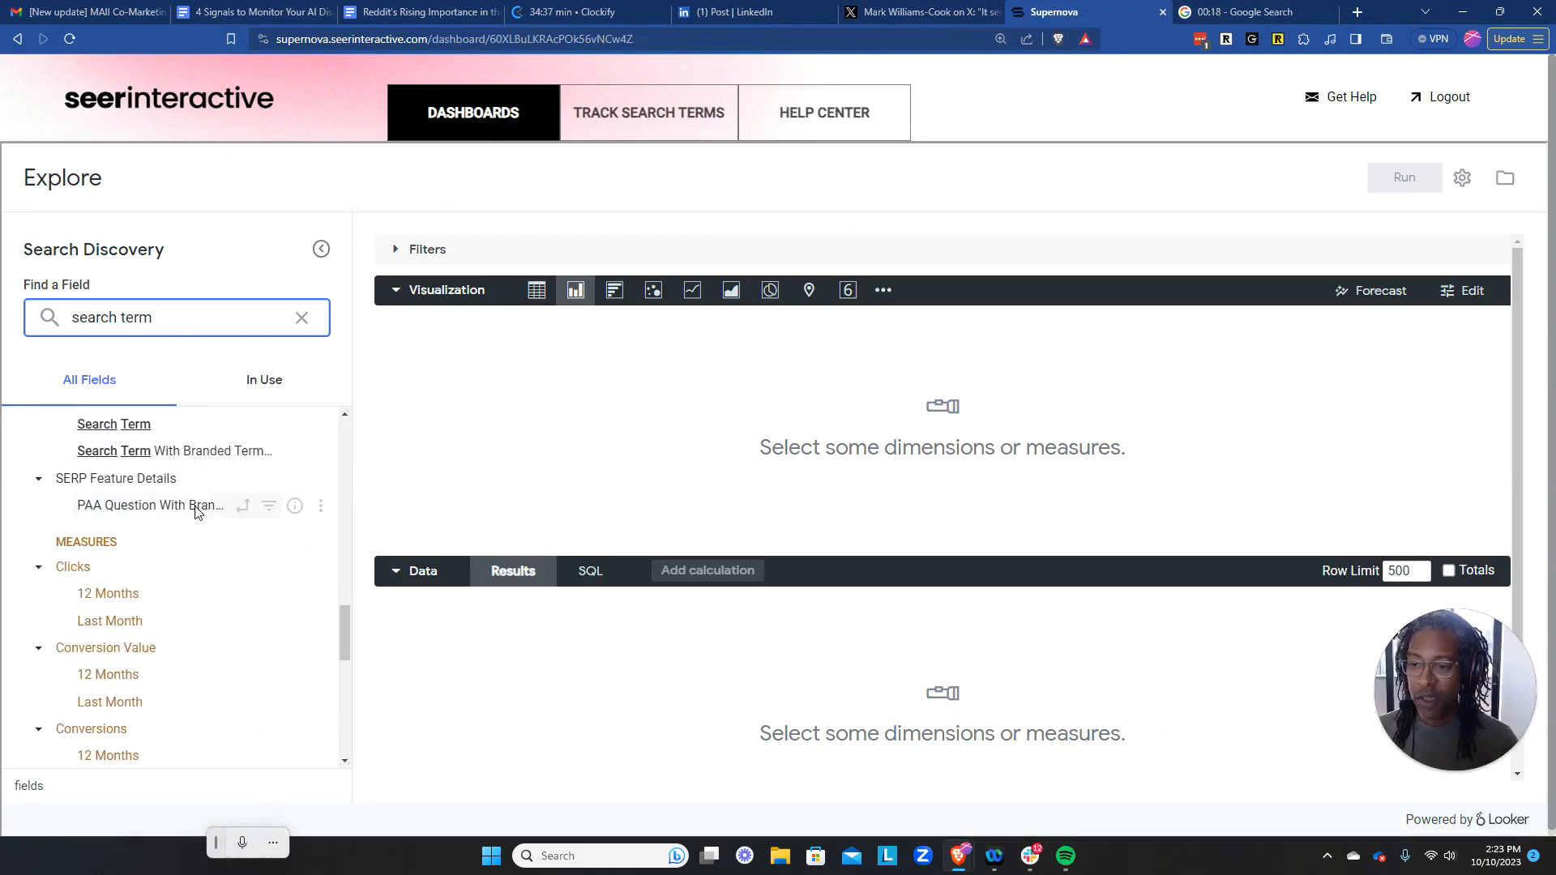
scroll(194, 512, "up", 1)
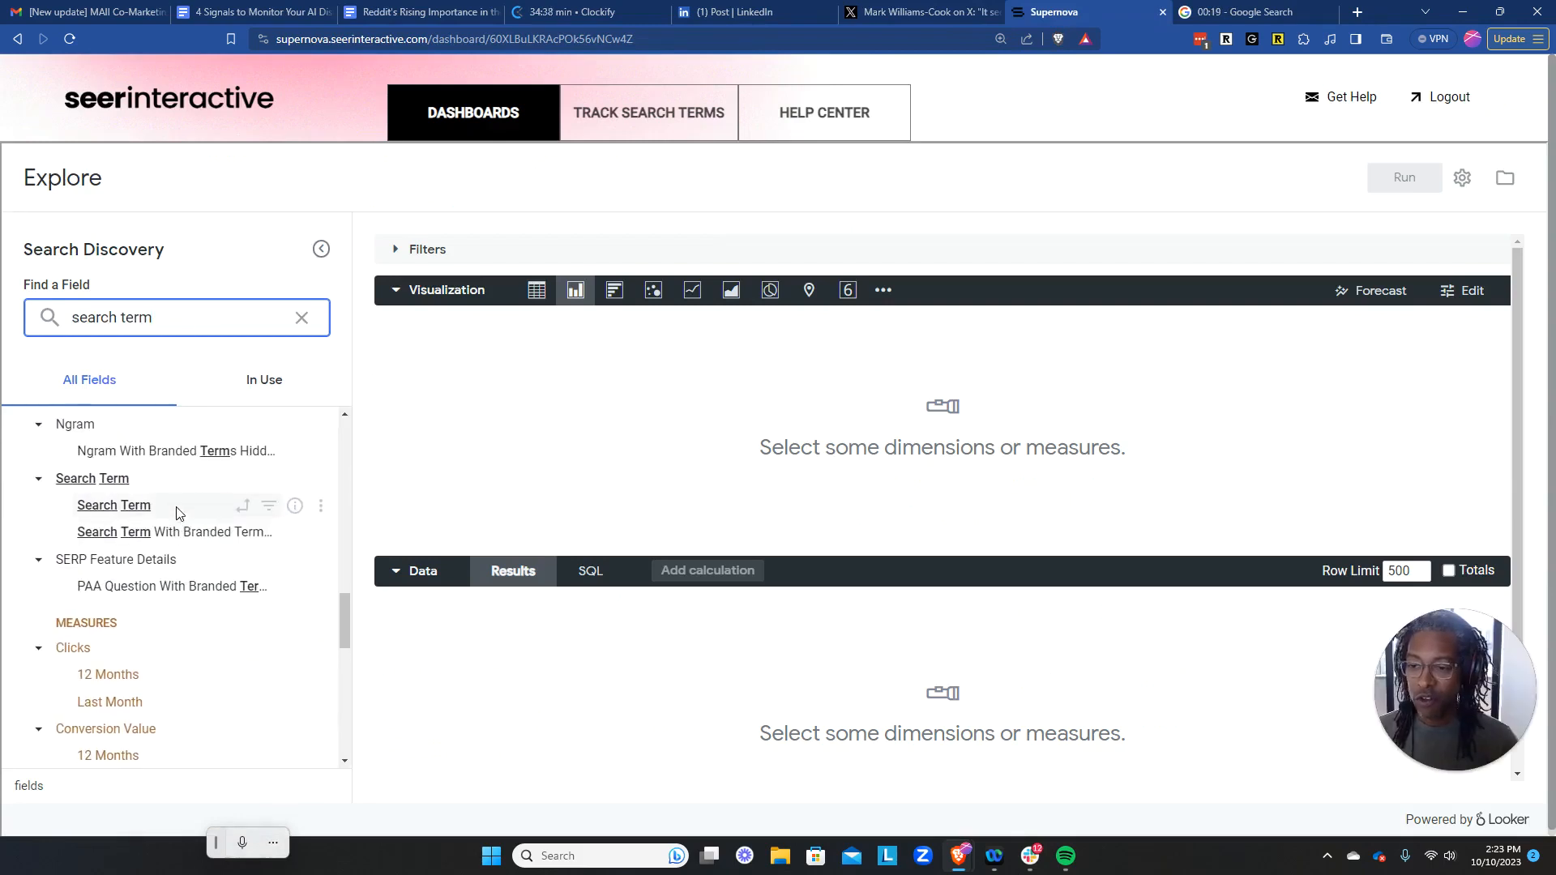
left_click(270, 506)
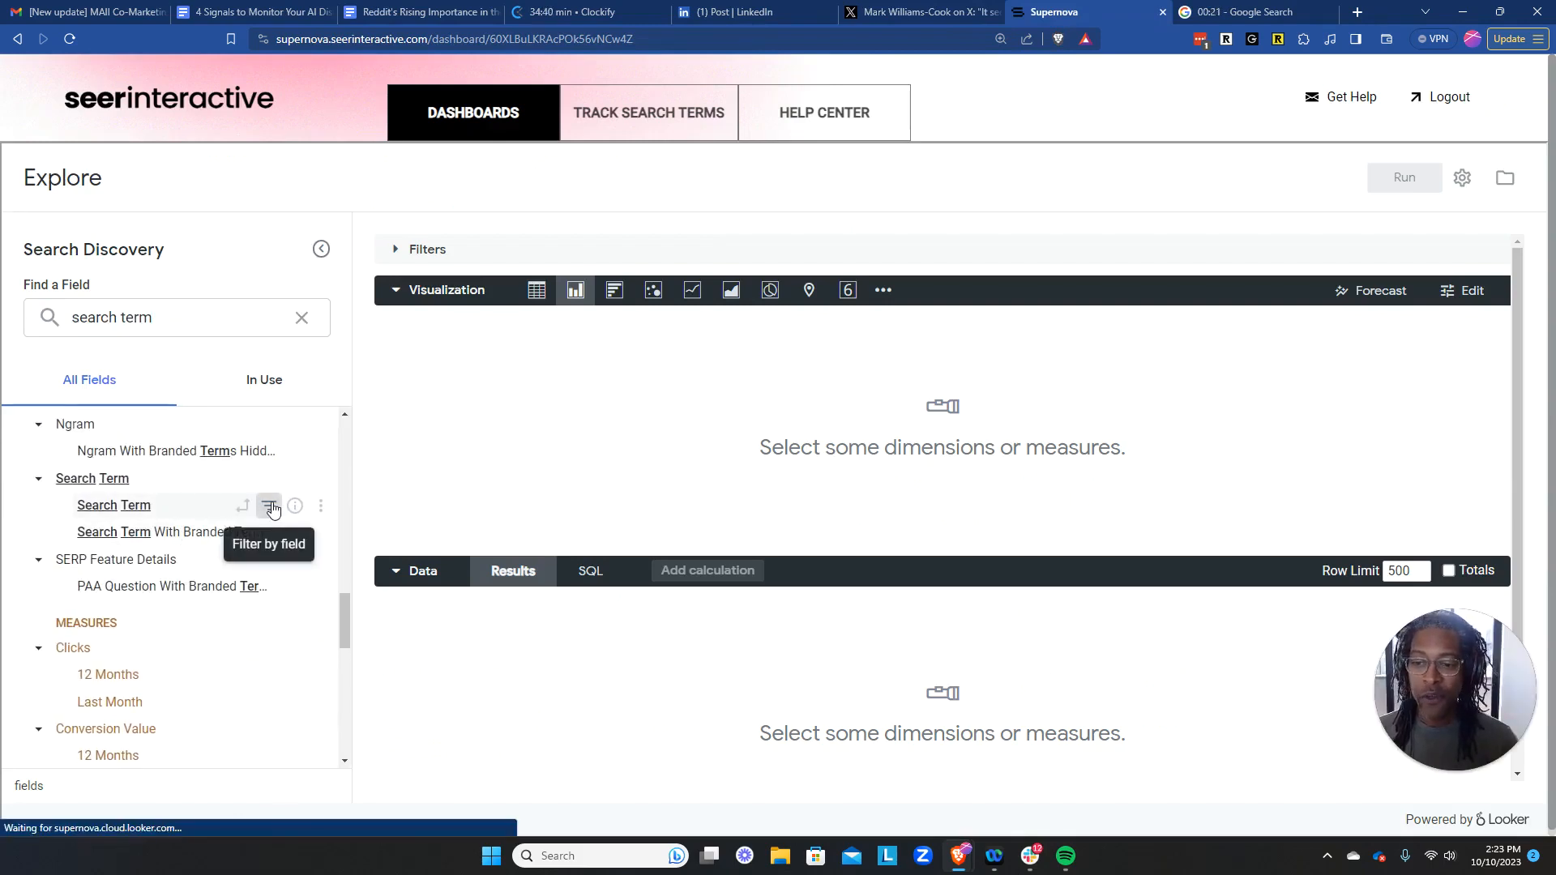
left_click(645, 313)
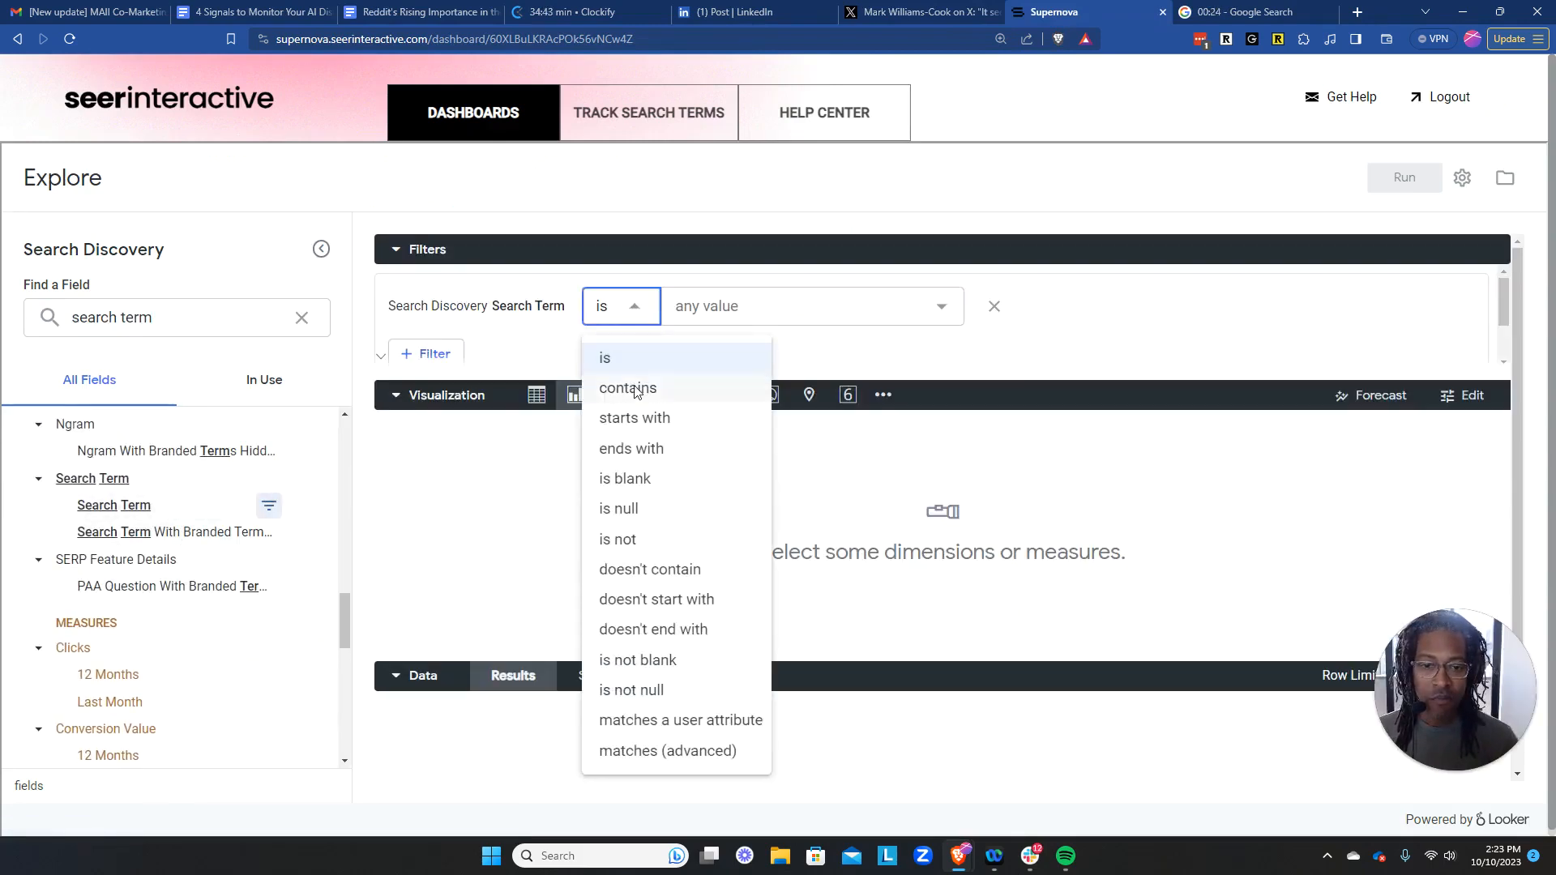
left_click(636, 386)
left_click(734, 317)
type("reddit")
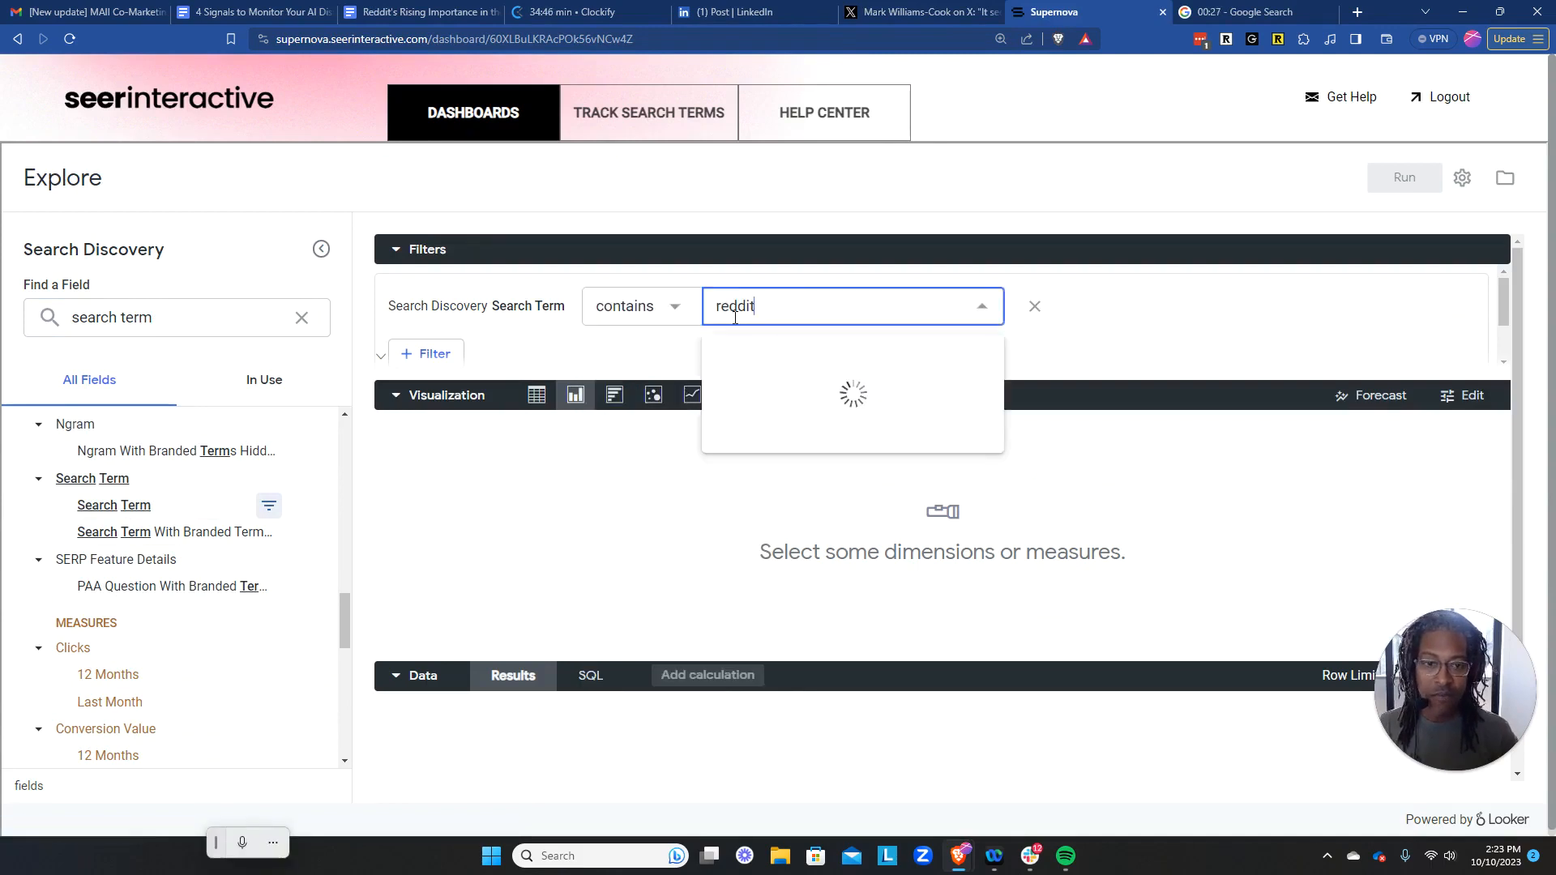
key("Return")
Find the organization fields and add the Organization ID dimension to the query.
double_click(151, 307)
key("ctrl+a")
type("organization")
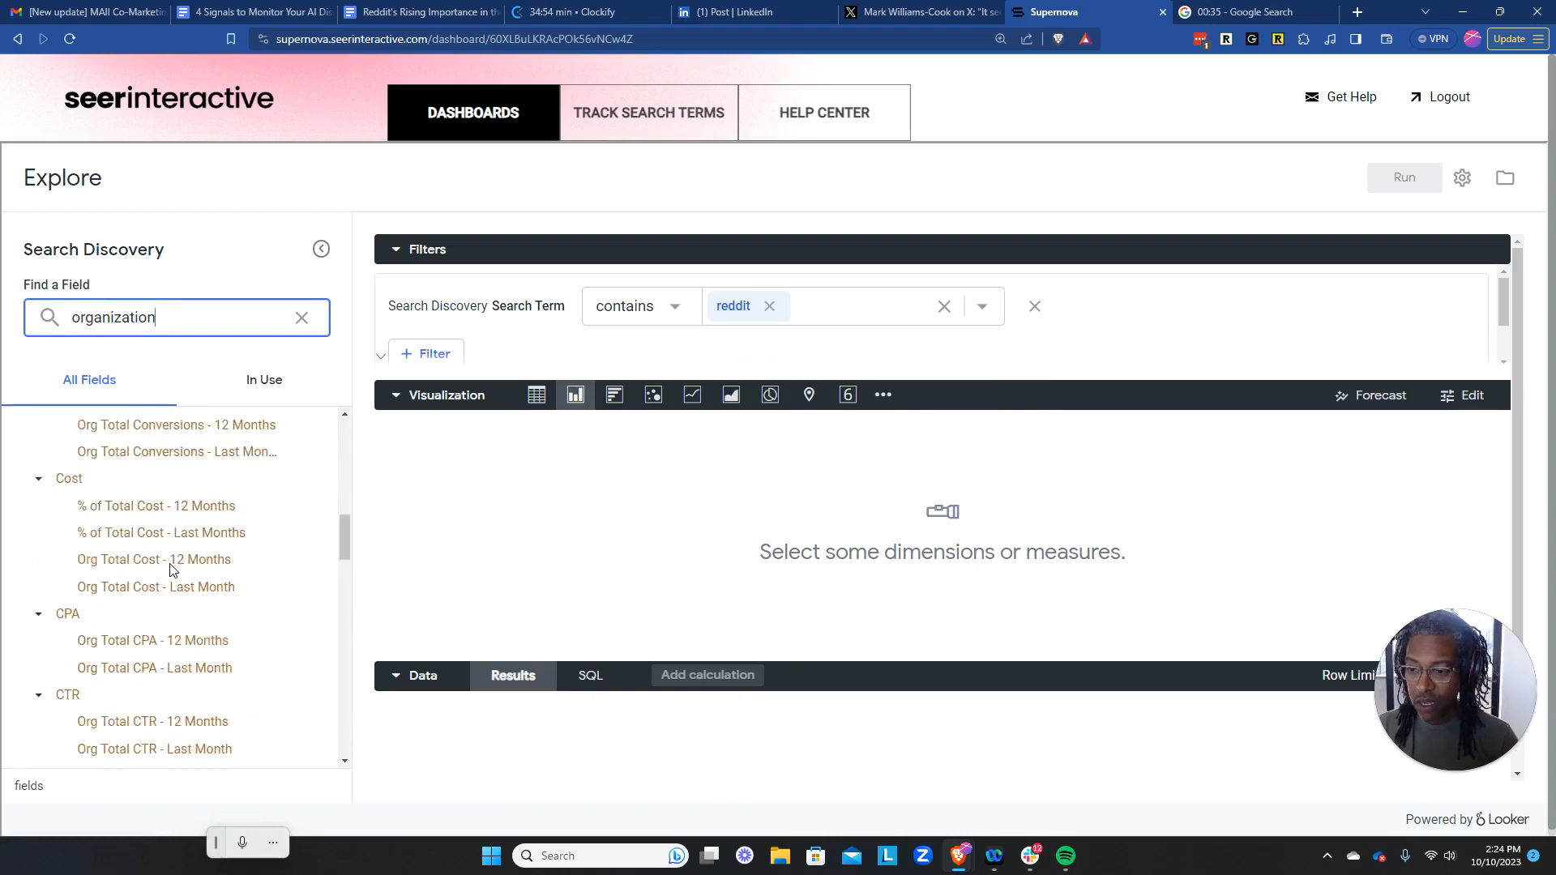
scroll(170, 567, "down", 15)
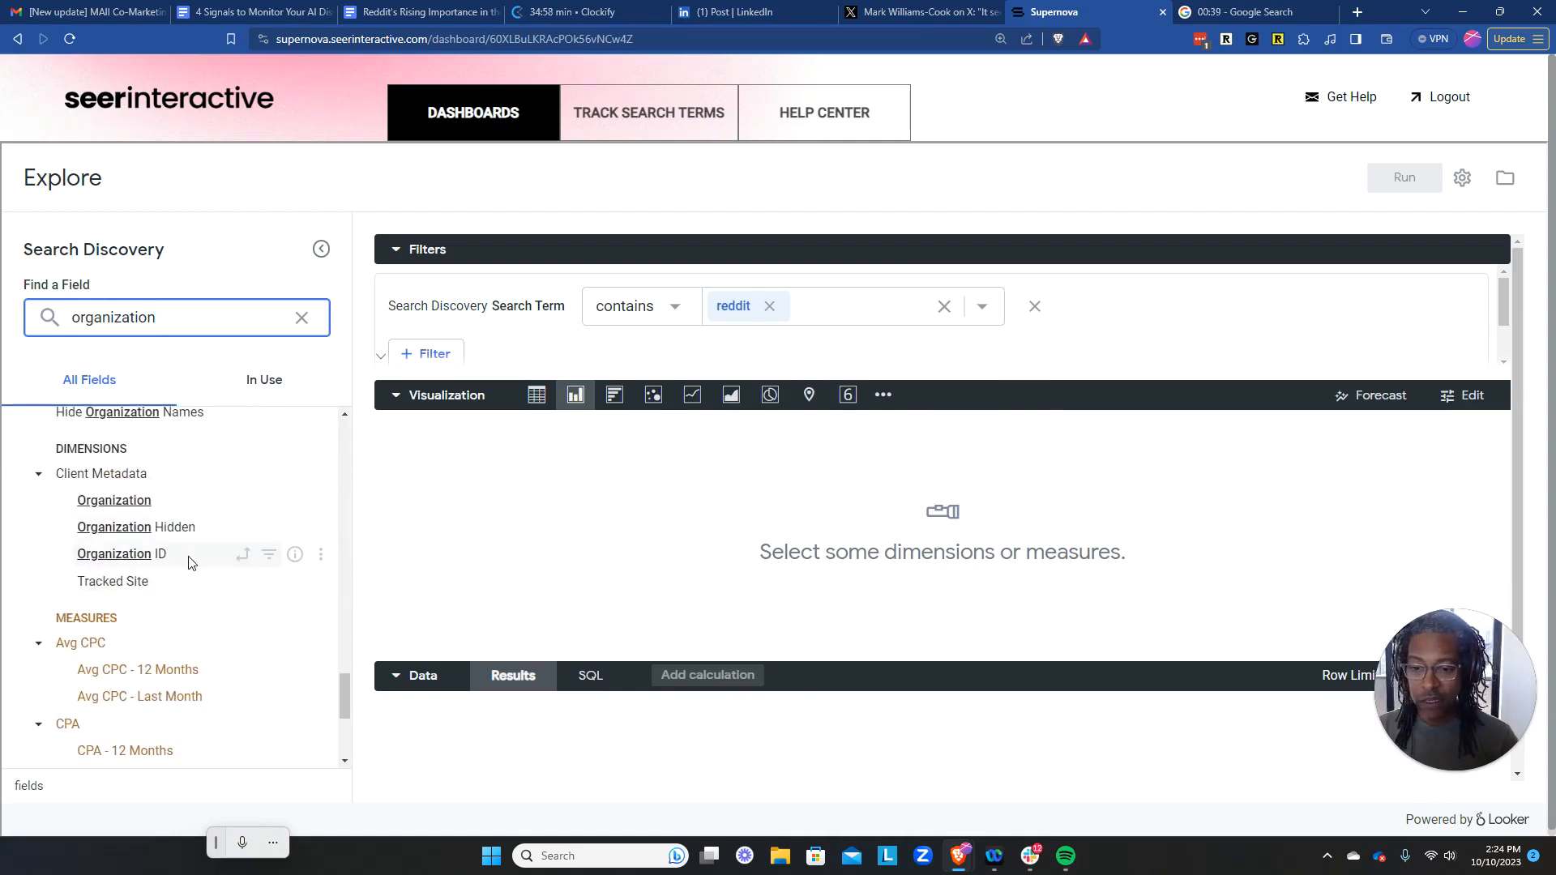
left_click(189, 561)
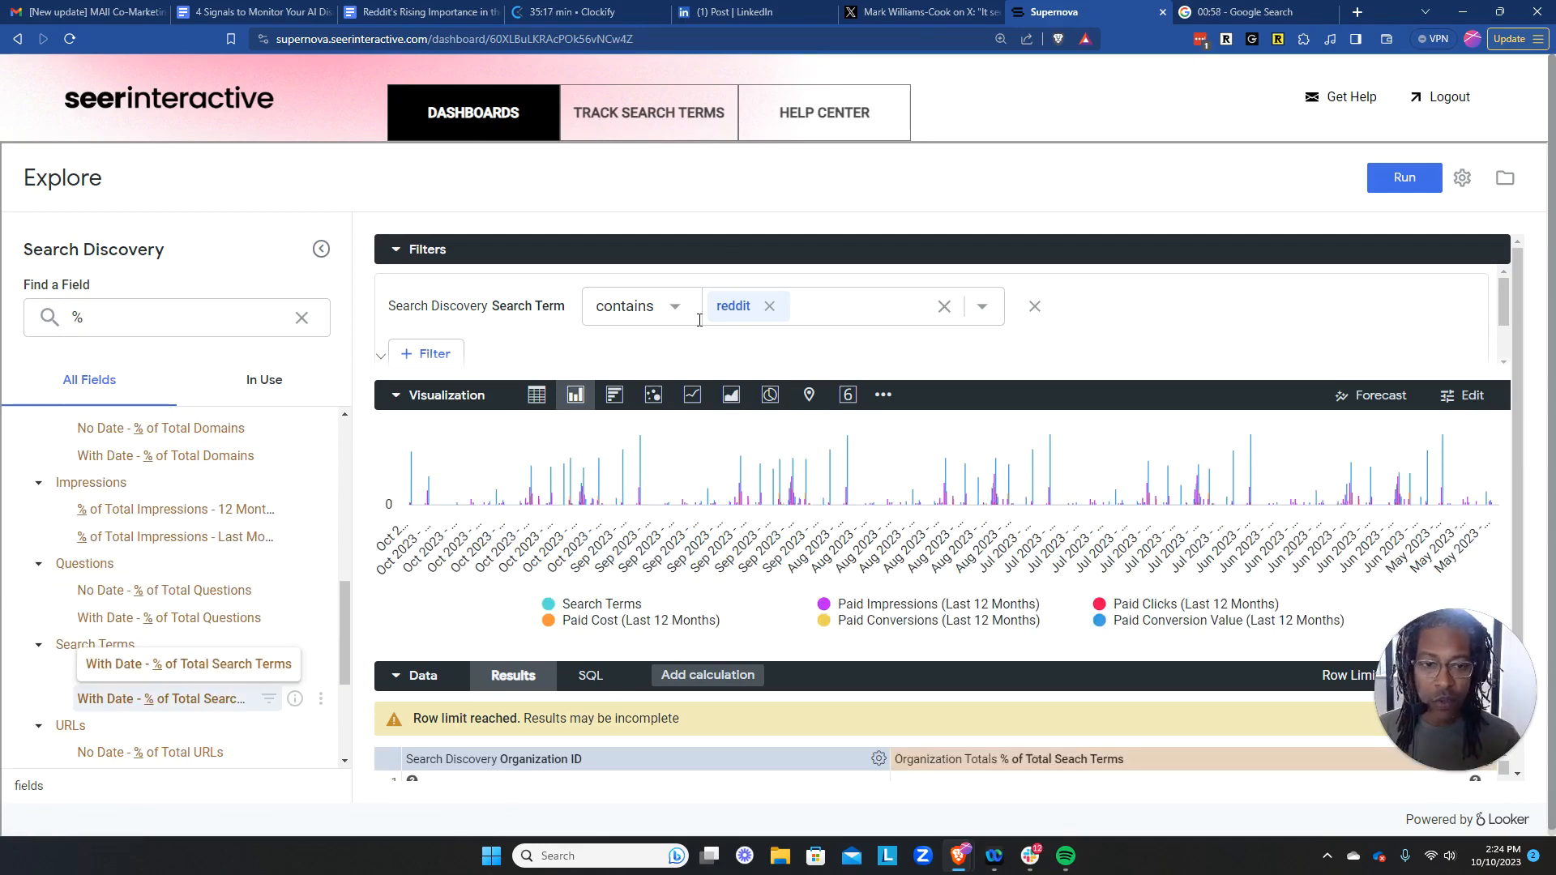
Find the date fields and pivot the query by the Month dimension of the Date group.
left_click(233, 318)
key("BackSpace")
type("date")
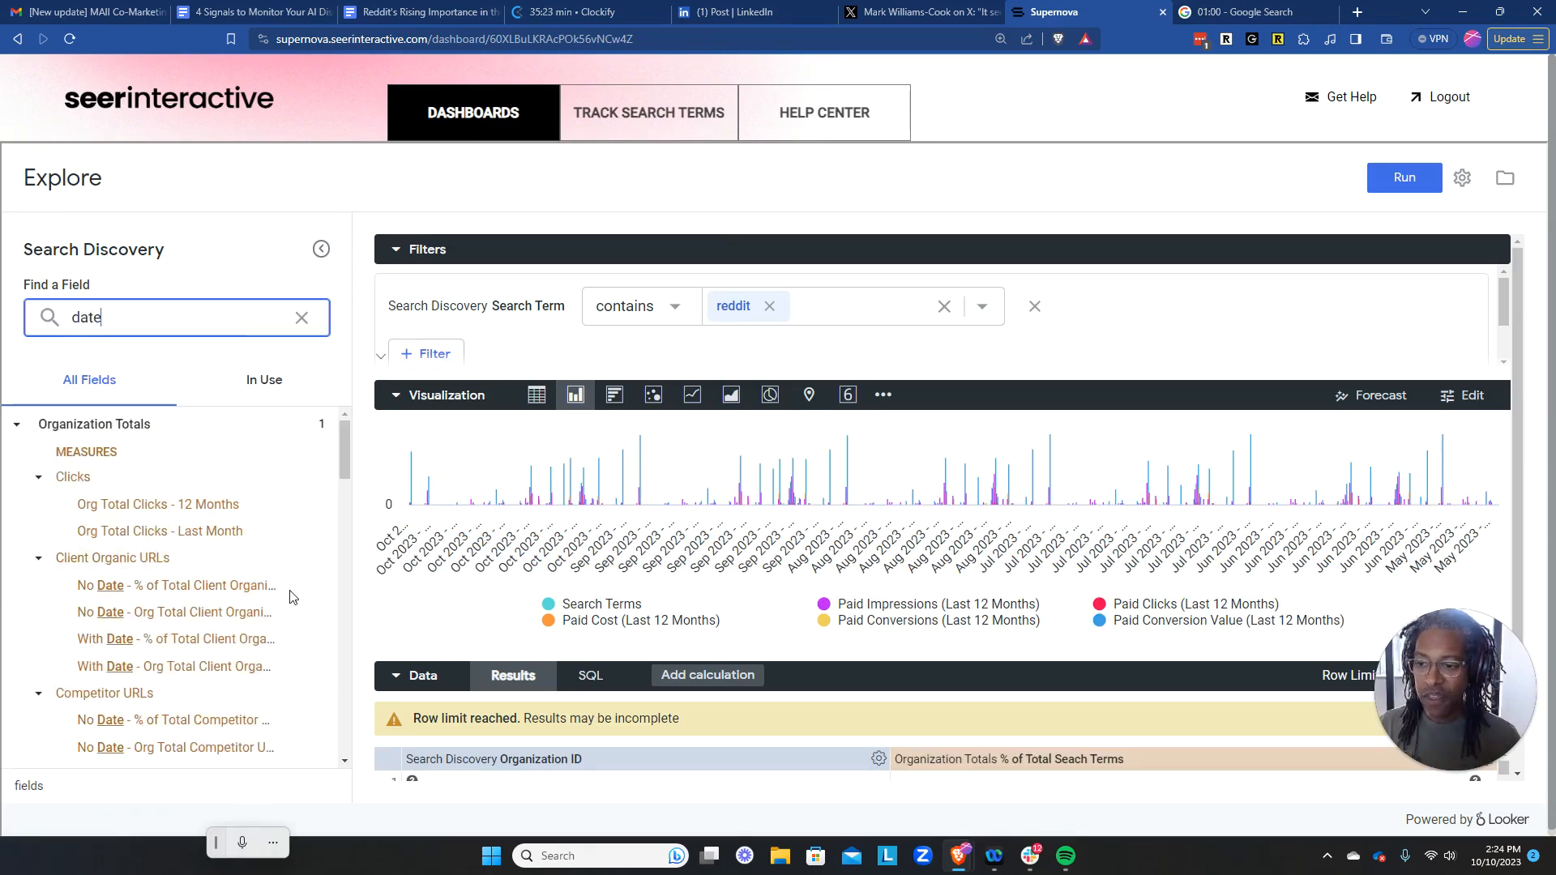
left_click_drag(346, 454, 338, 676)
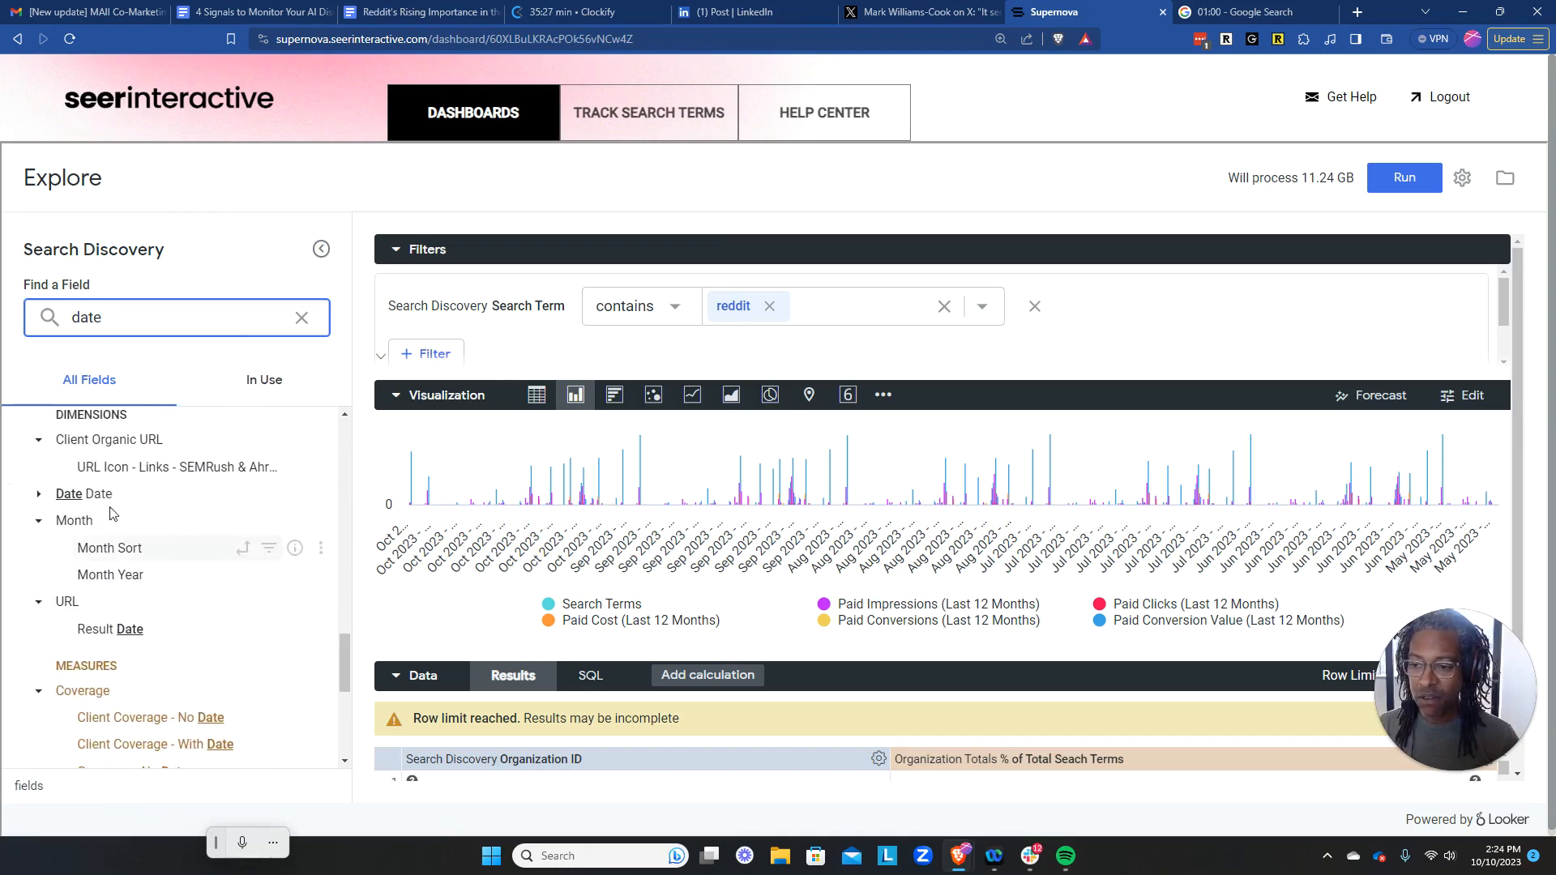
left_click(38, 493)
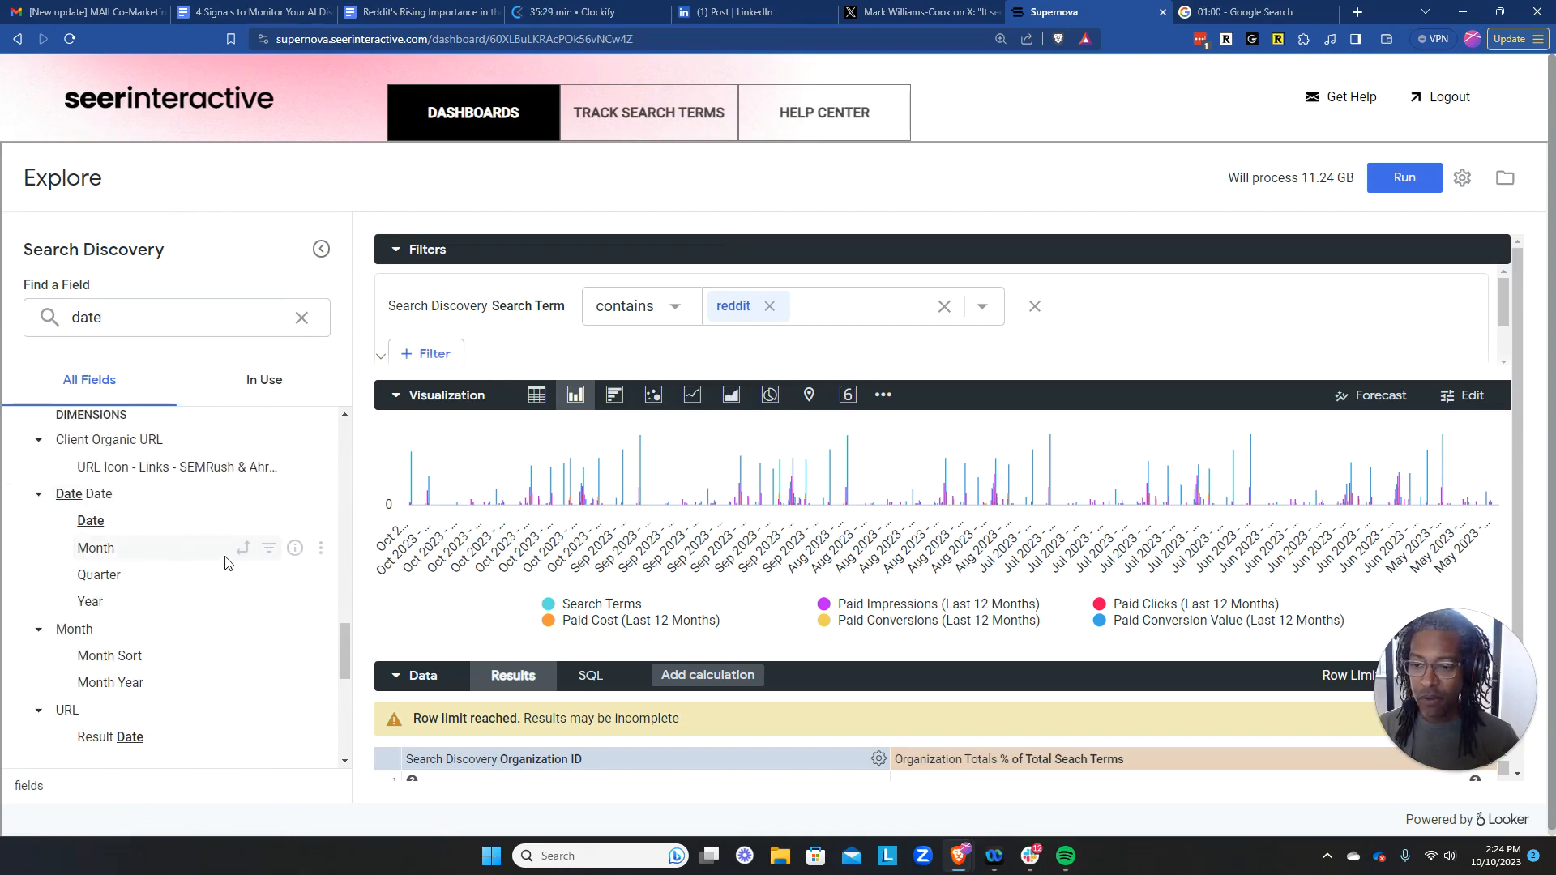
left_click(242, 548)
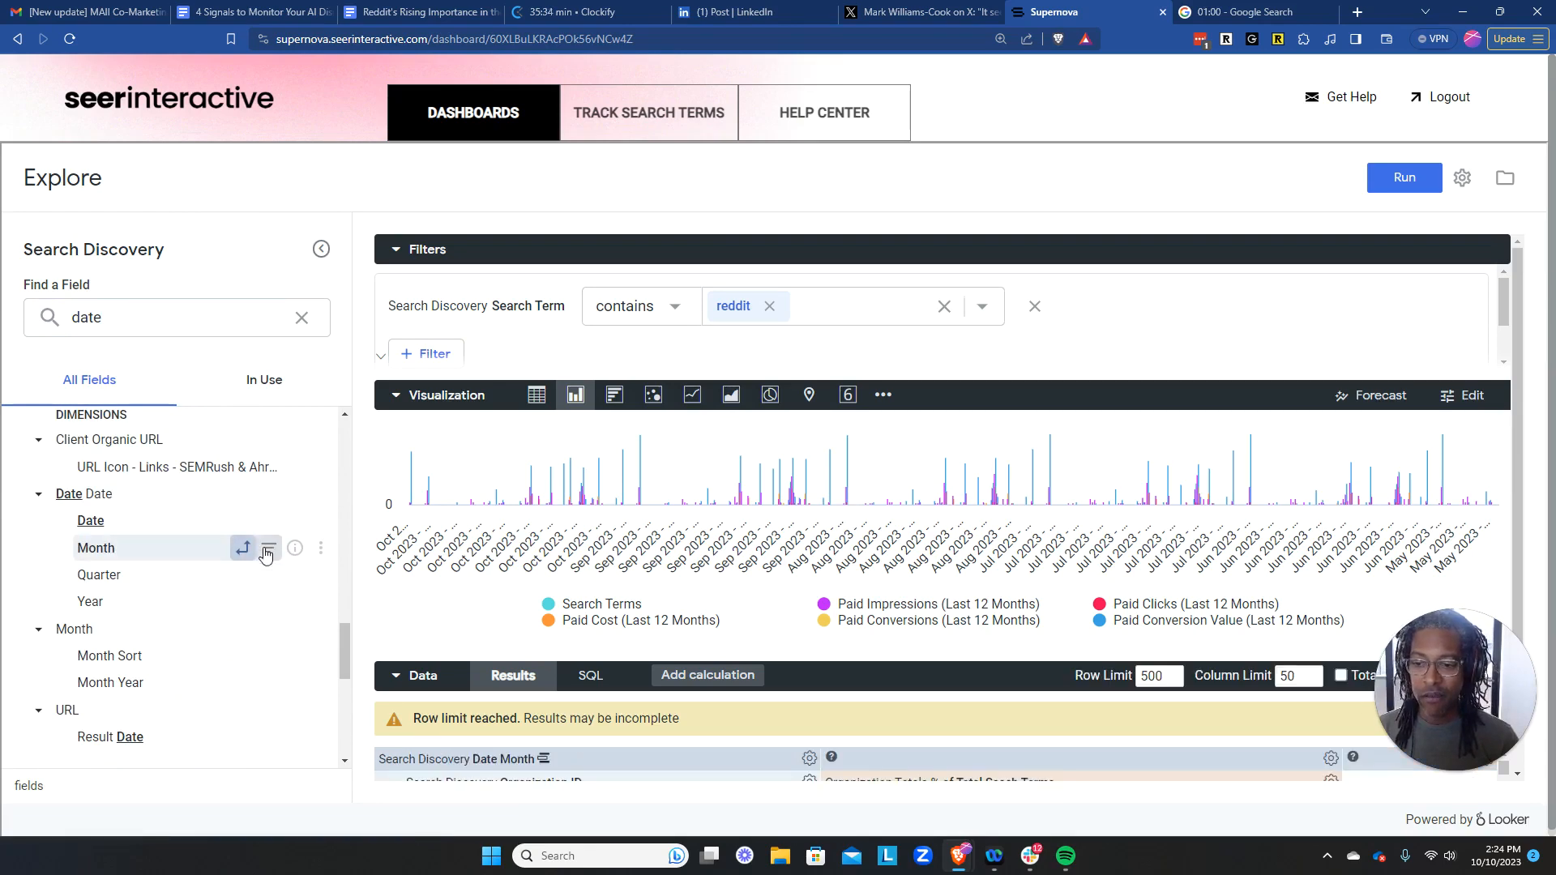
Add a Date Month filter limiting the query to the last 12 complete months.
left_click(268, 548)
type("0")
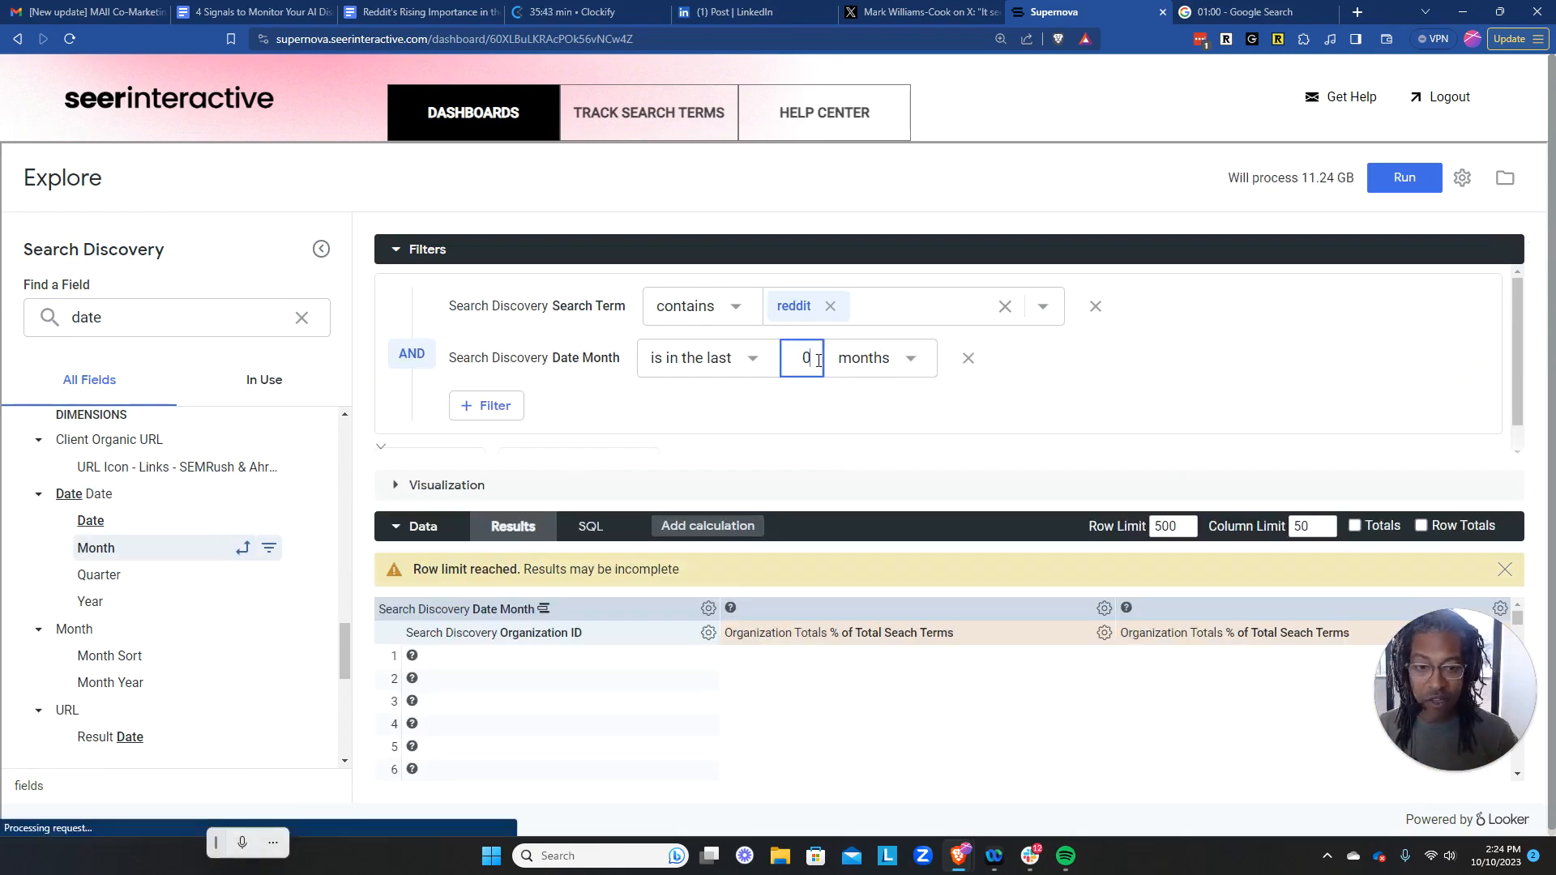
key("BackSpace")
type("12")
left_click(906, 369)
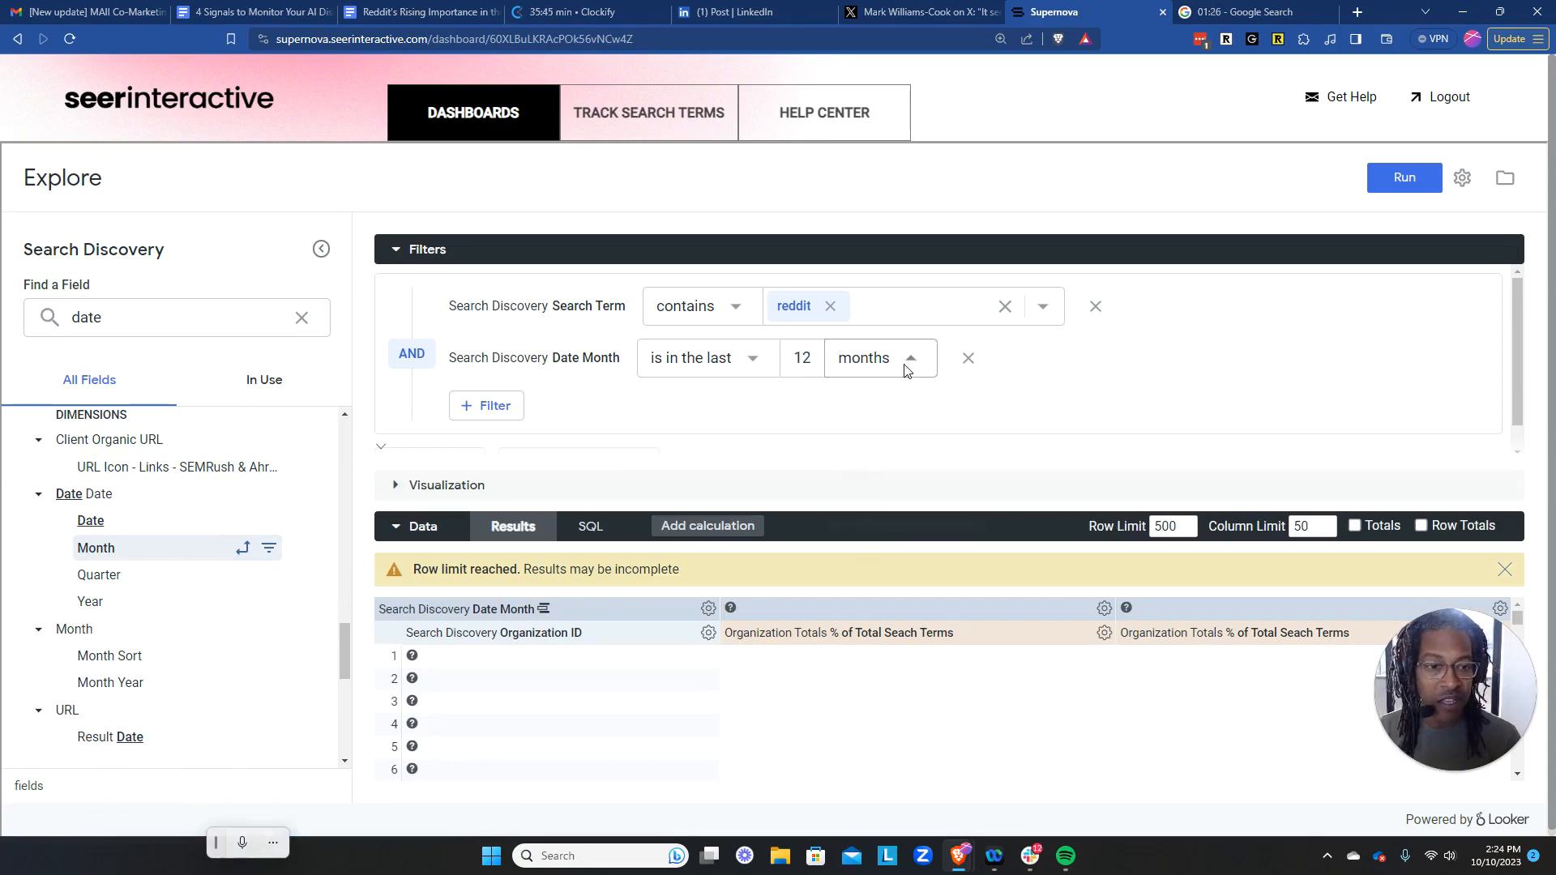
left_click(941, 805)
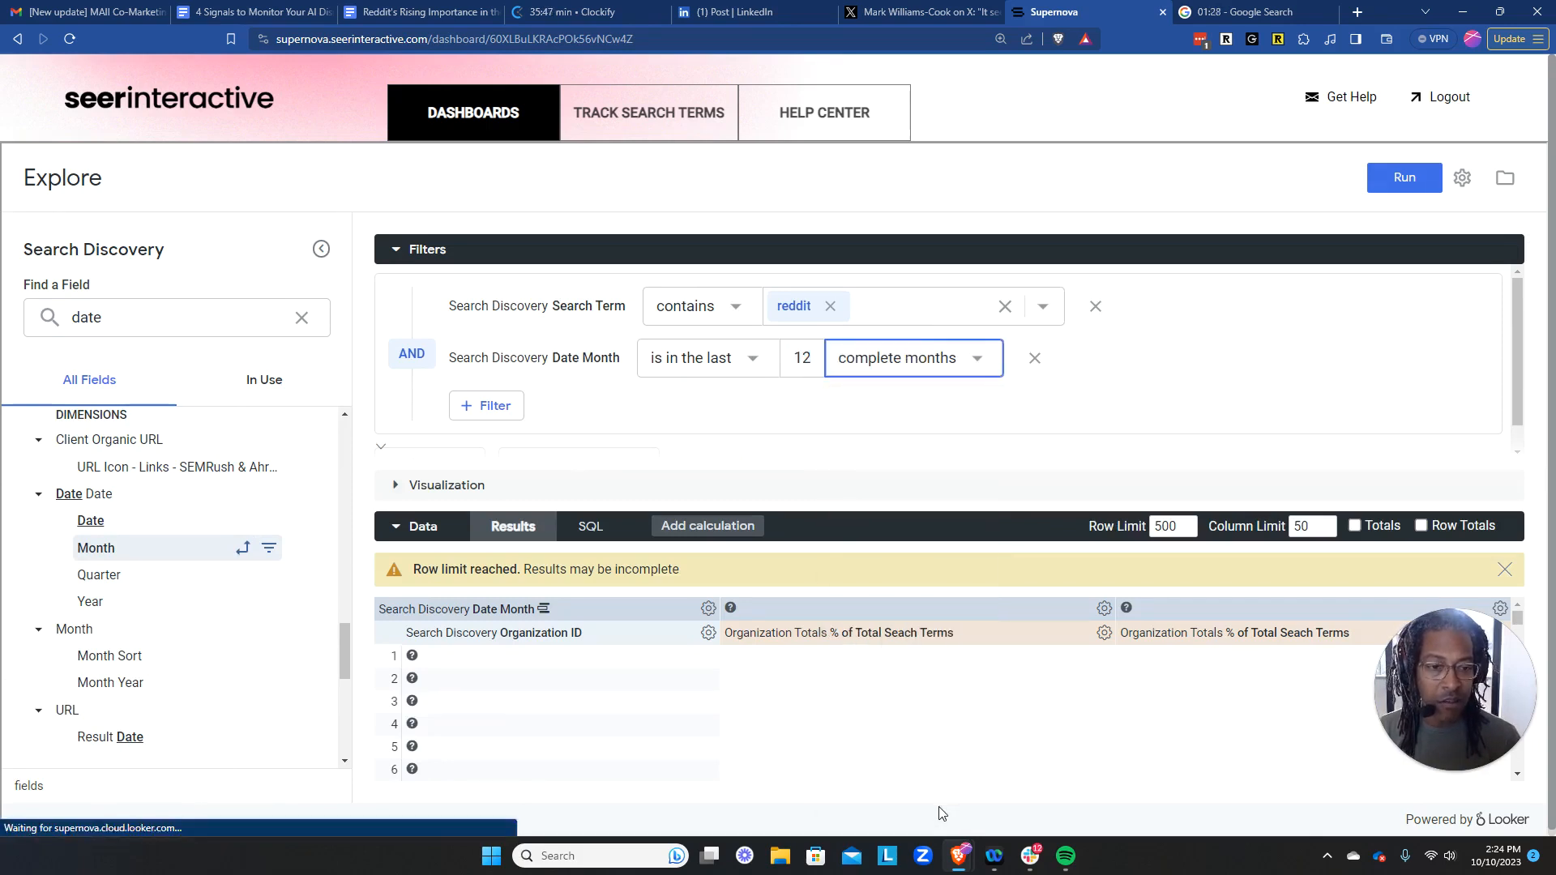
Run the query and sort the results in descending order by the 2023-09 % of Total Search Terms column.
left_click(1403, 179)
key("ctrl+Tab")
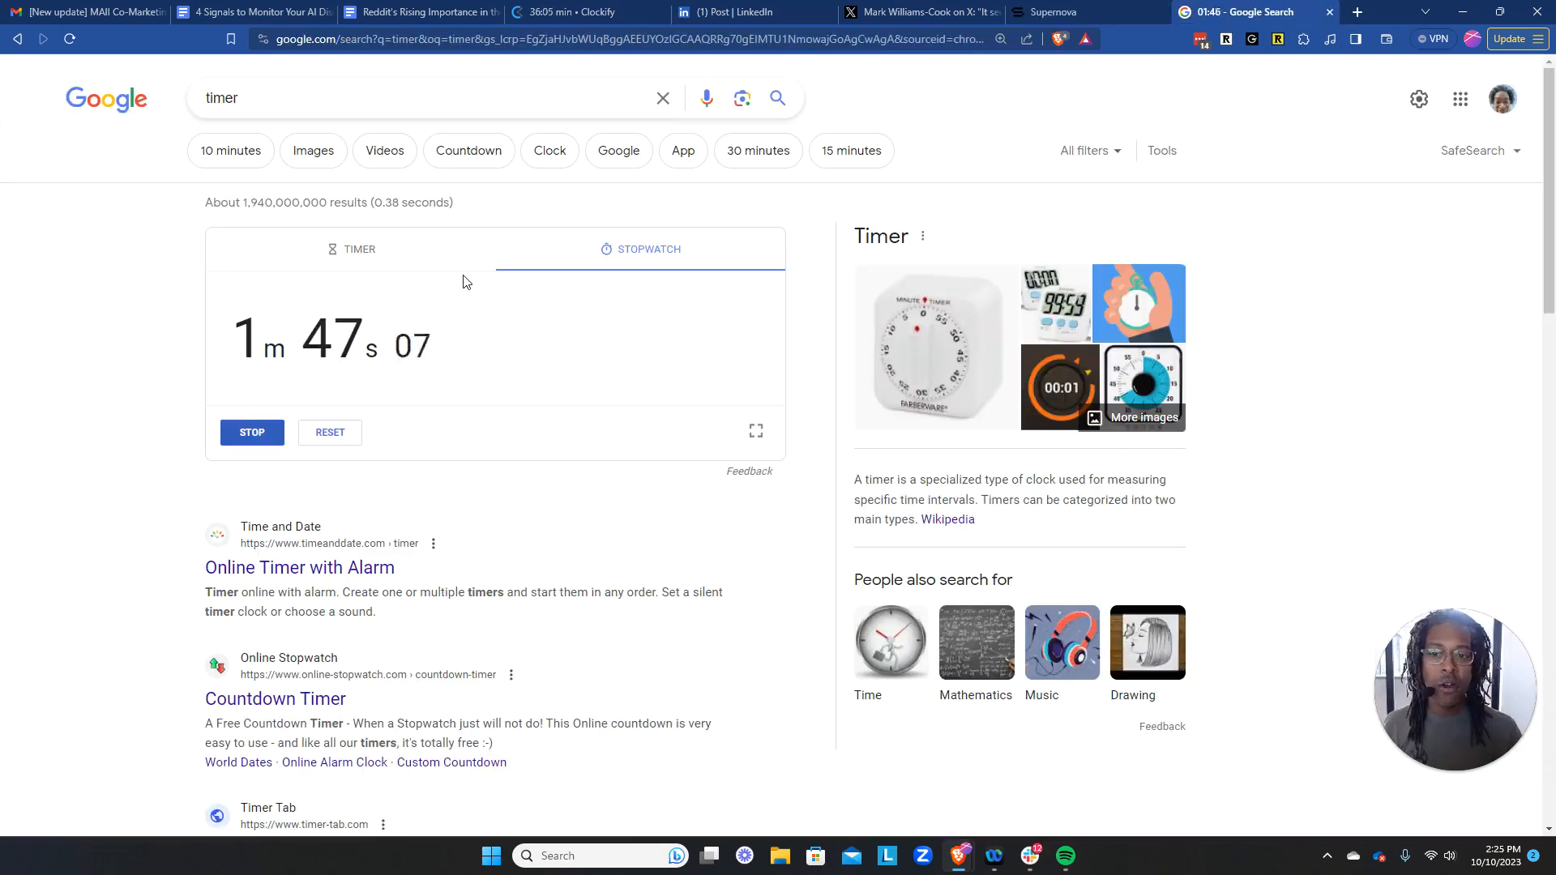
key("ctrl+shift+Tab")
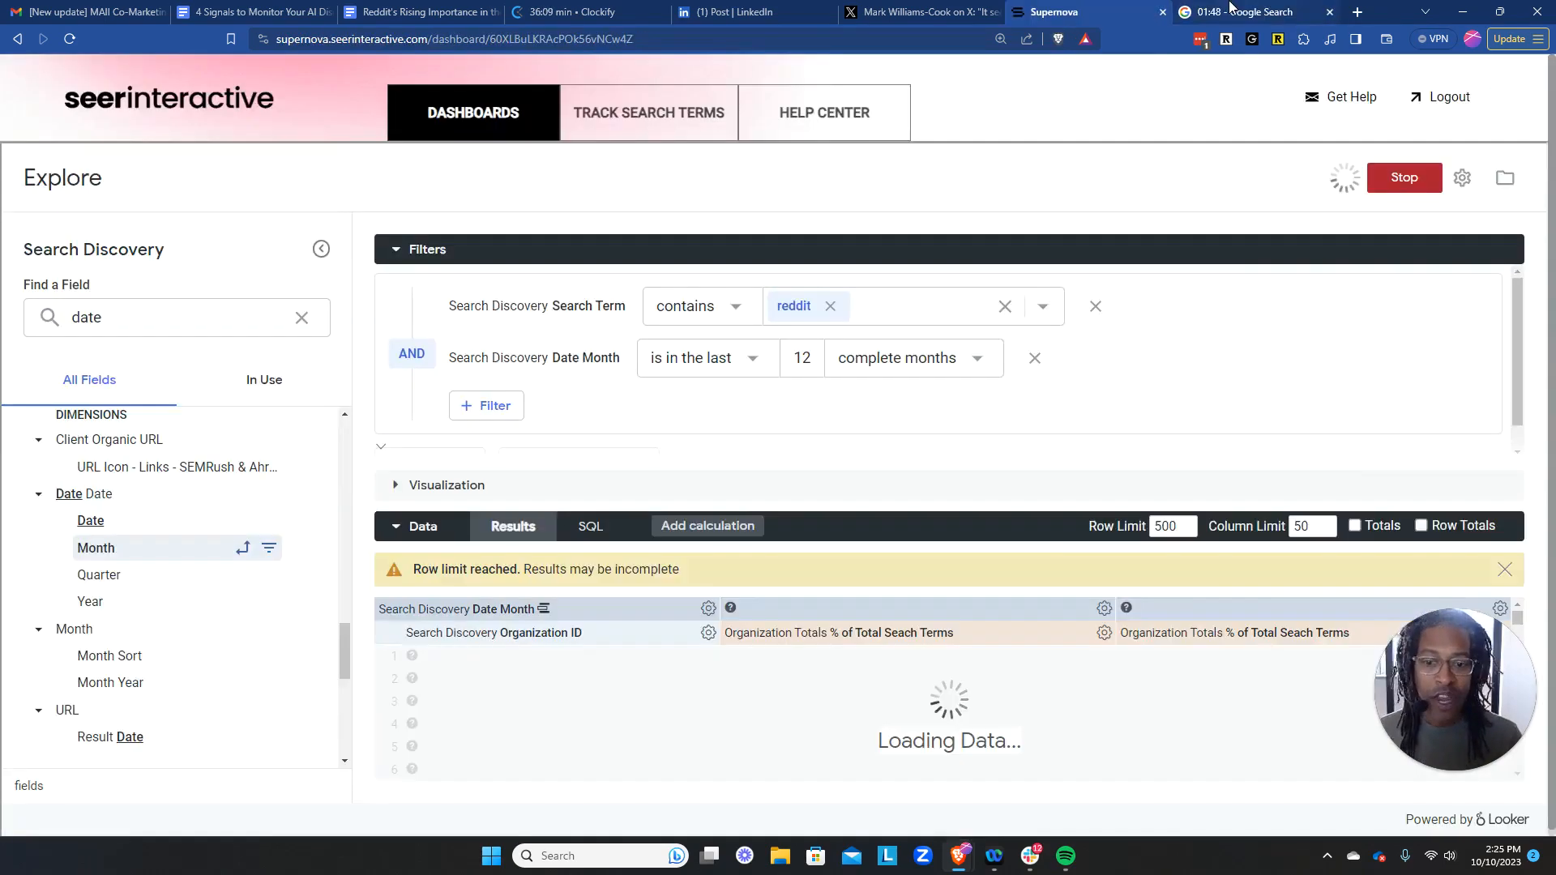
scroll(478, 648, "up", 2)
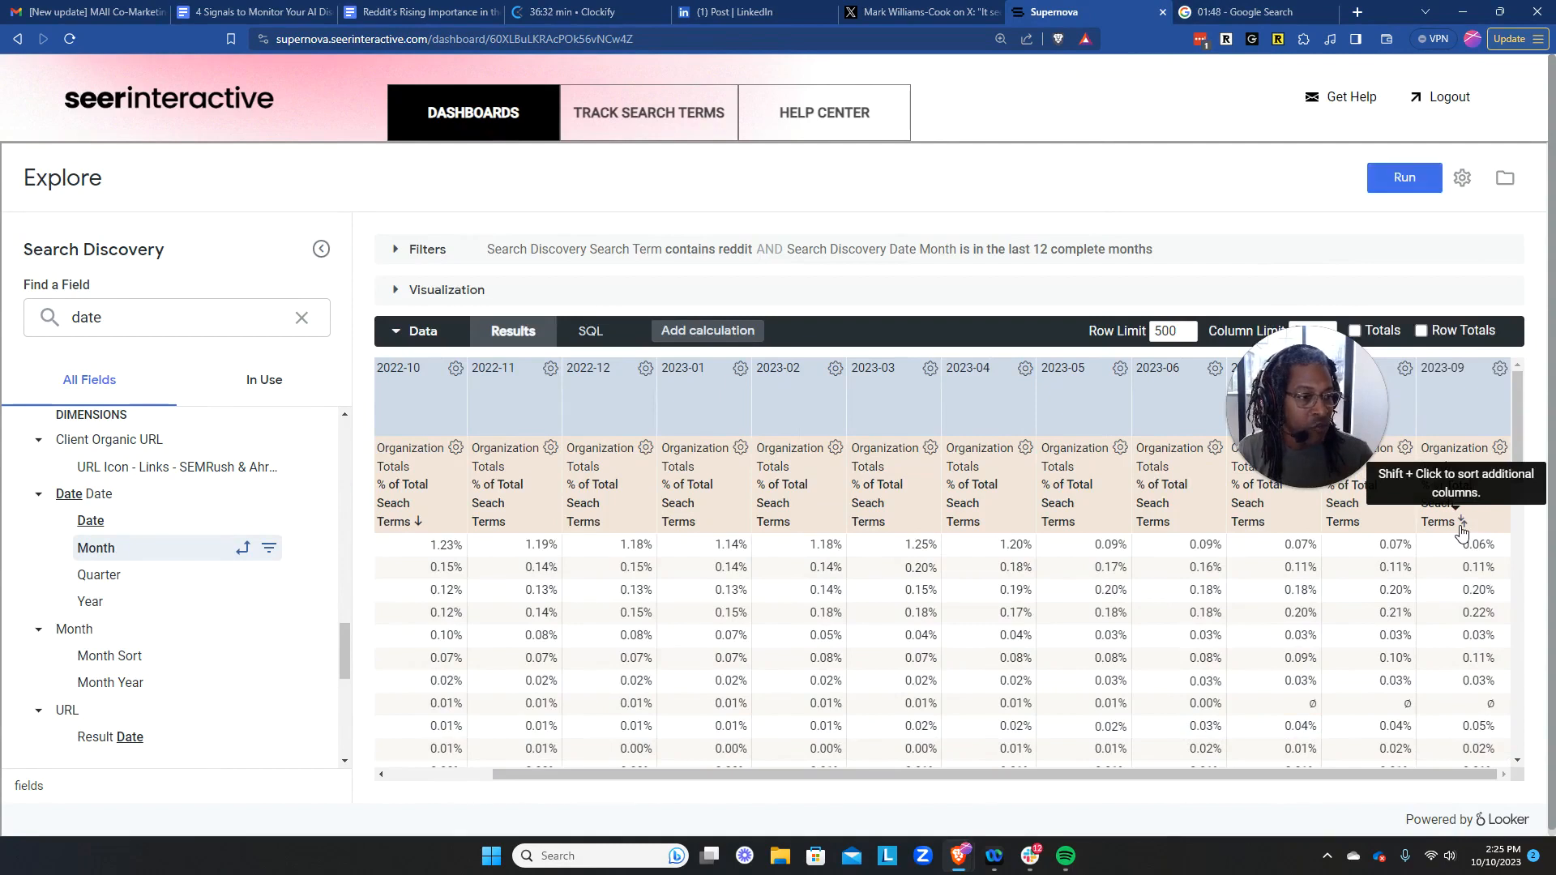
left_click(1461, 525)
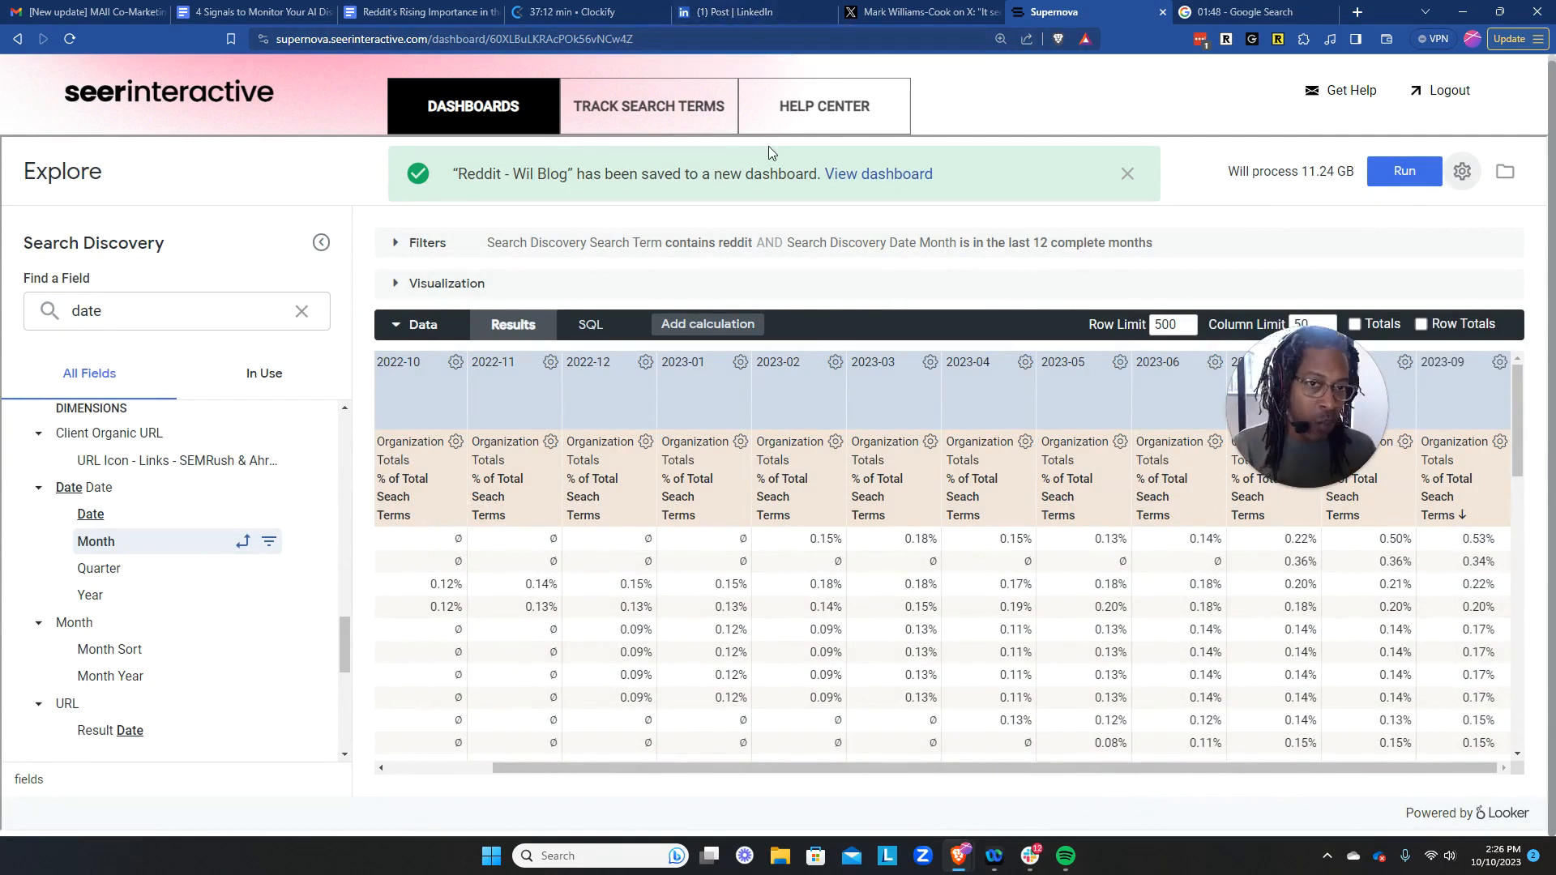
Open the newly saved dashboard and set the Date Month filter of its new tile to complete months.
left_click(881, 175)
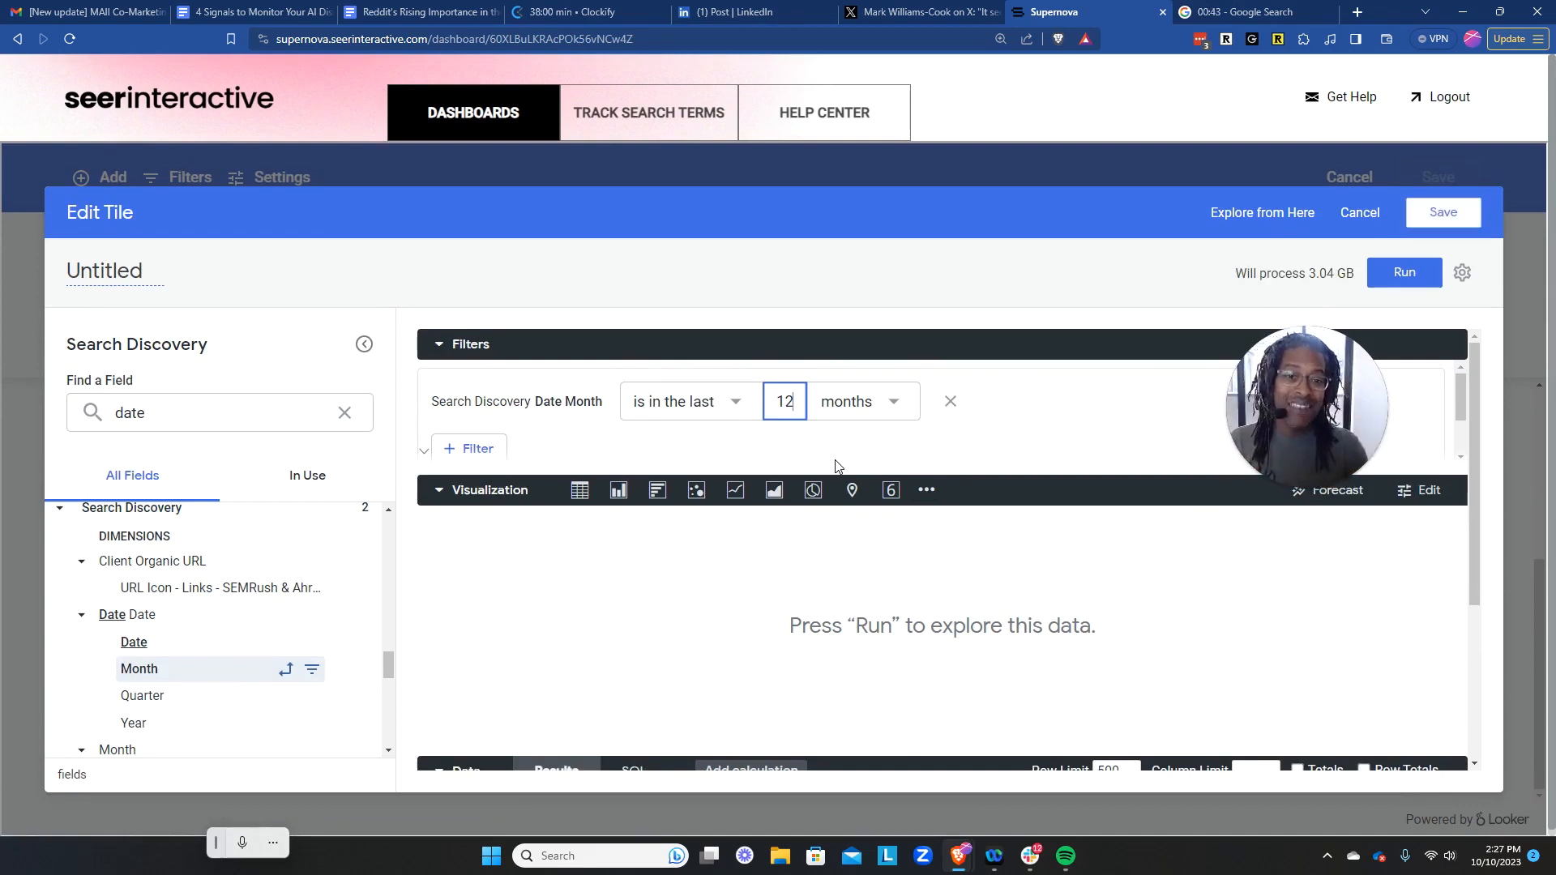
left_click(878, 405)
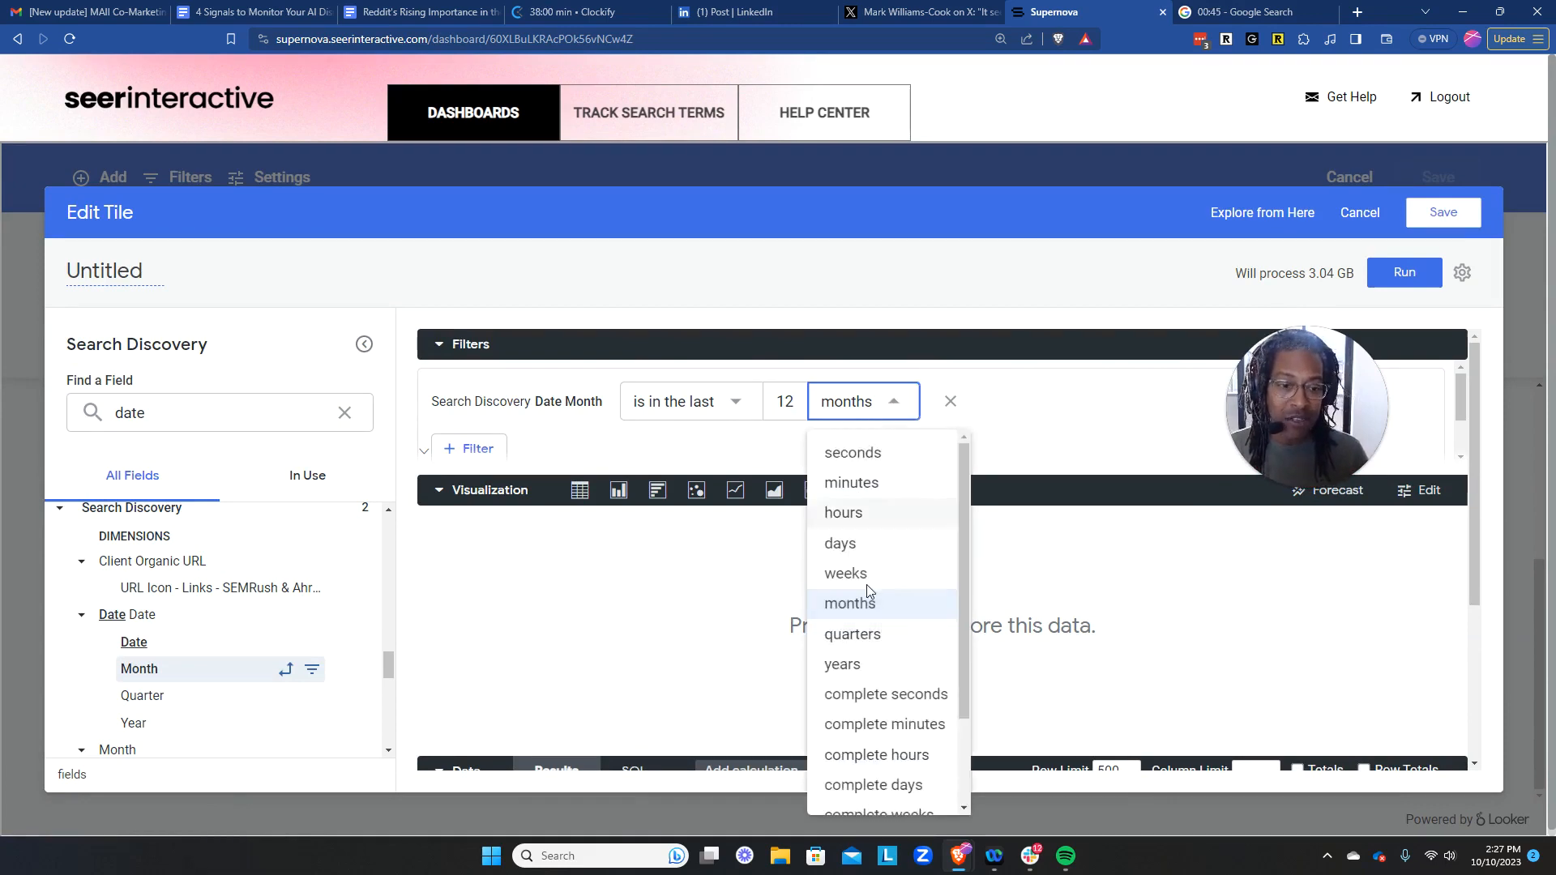
scroll(900, 733, "down", 2)
left_click(907, 730)
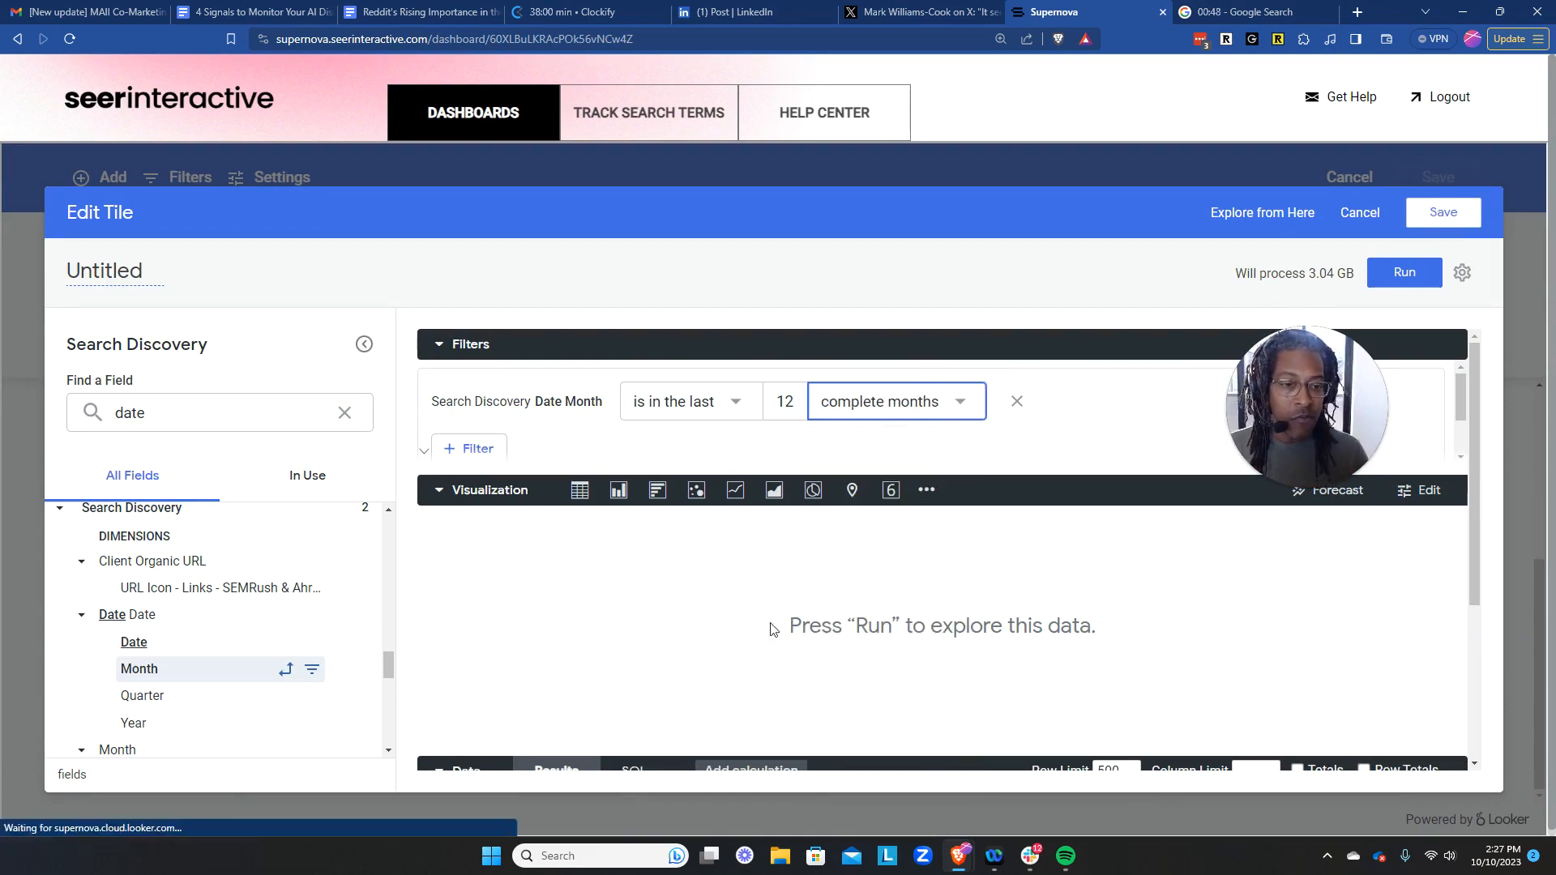
Add a filter to the tile so that the URL Domain is reddit.com.
double_click(222, 412)
type("domain")
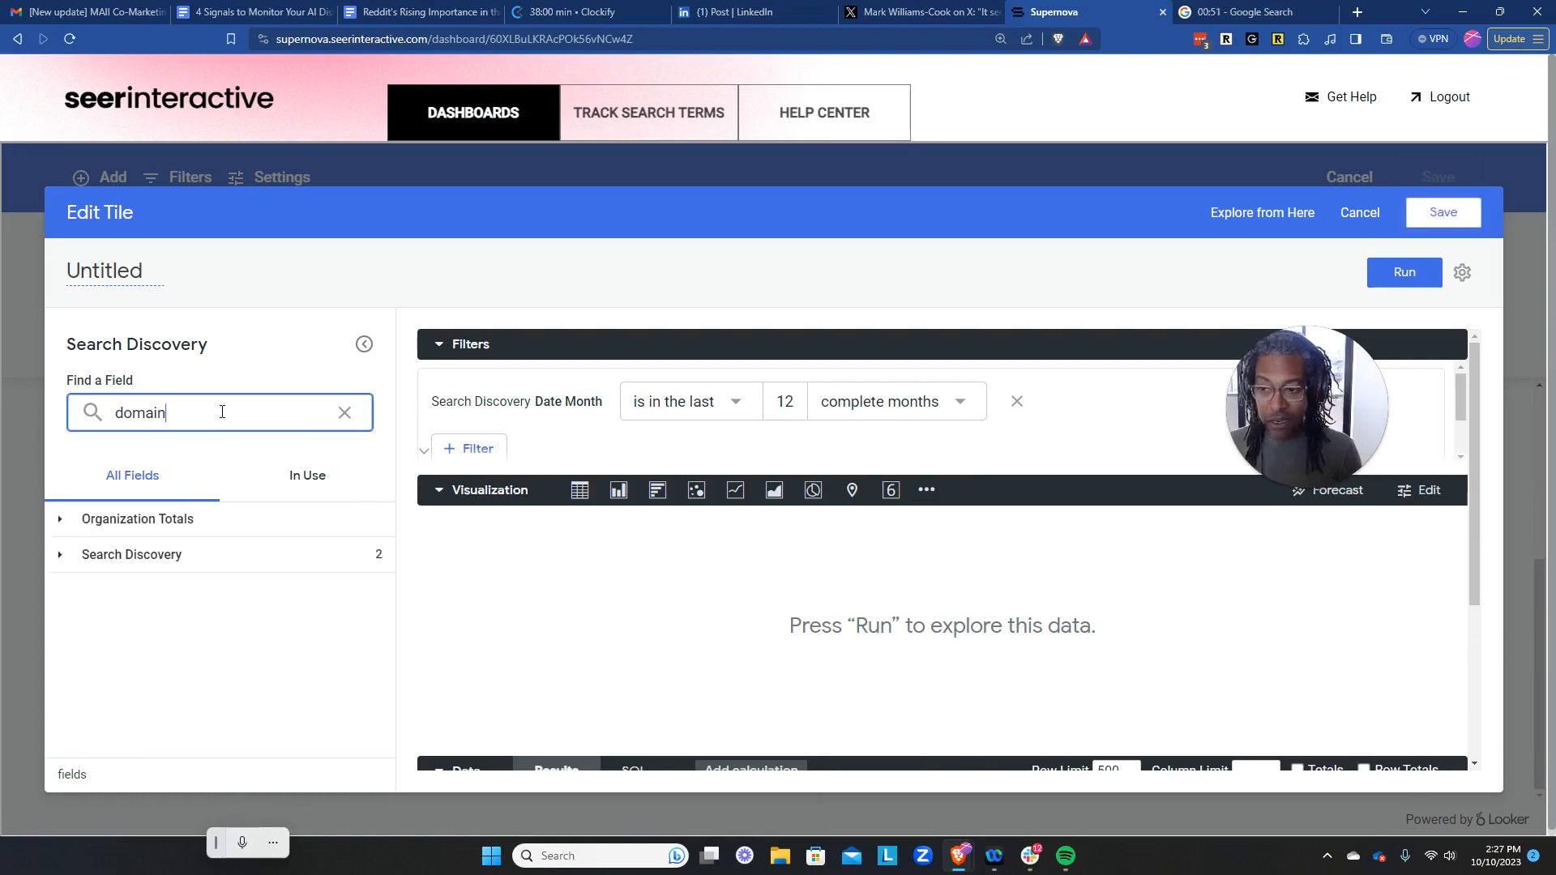
scroll(222, 622, "down", 3)
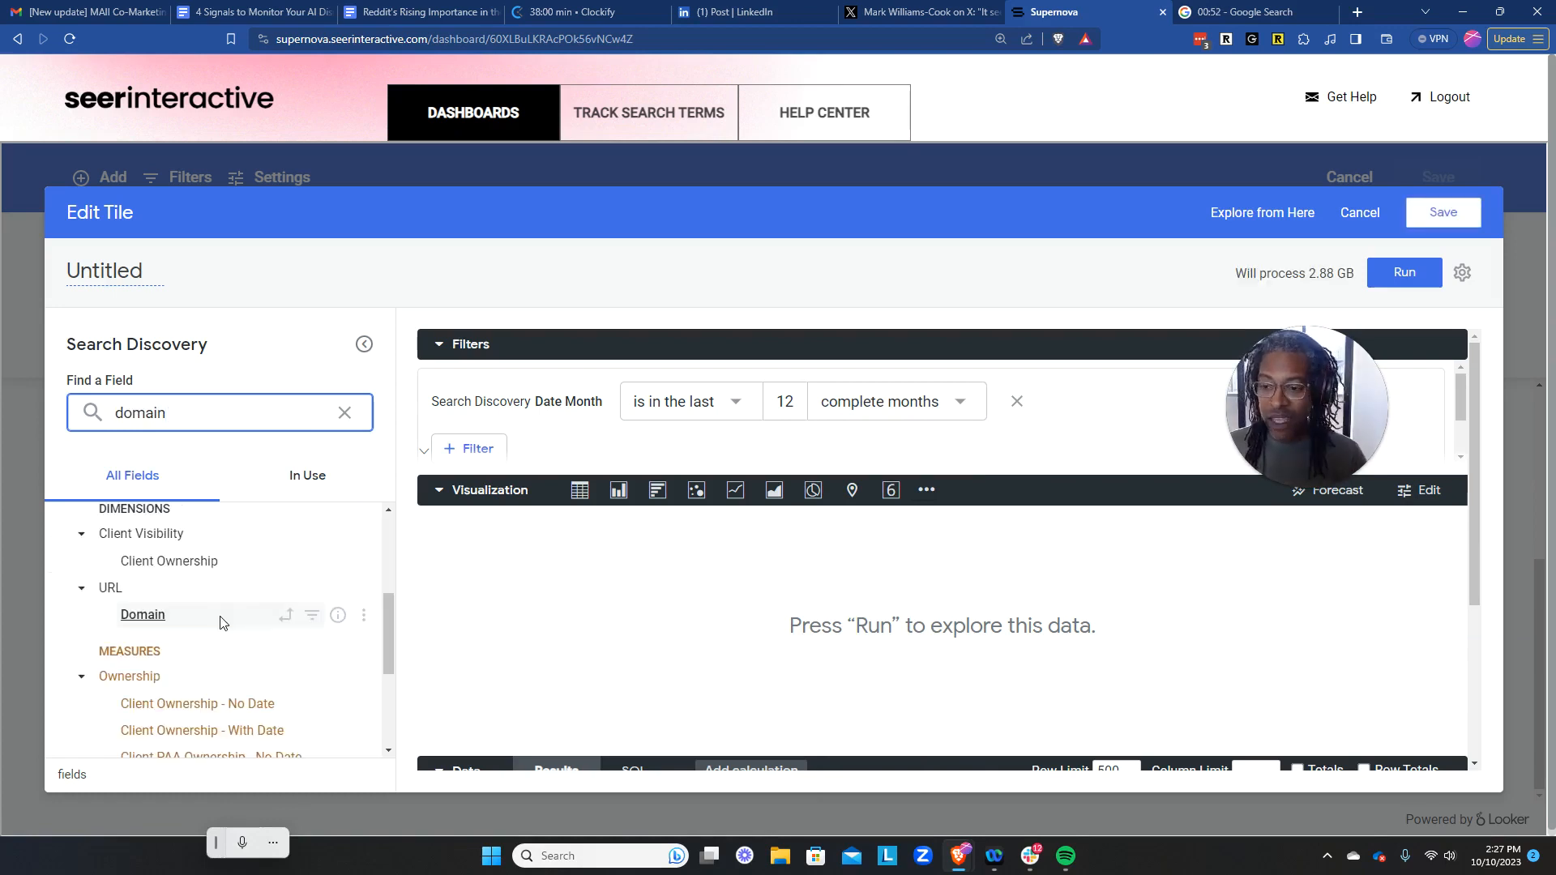
left_click(311, 616)
left_click(843, 406)
type("reddit.com")
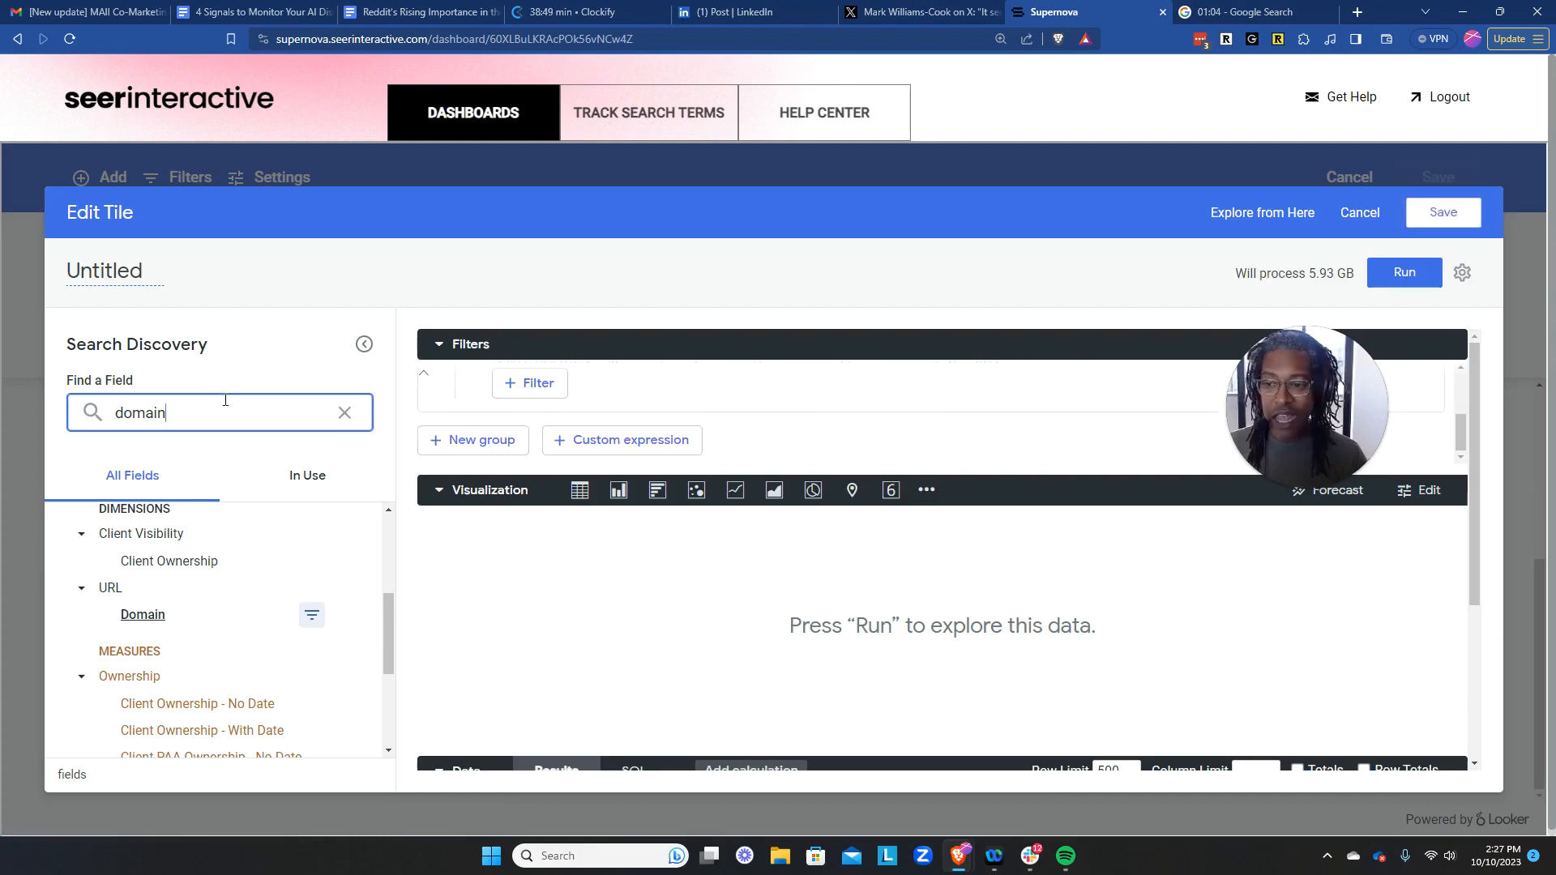
Add a Ranking Distribution filter to the tile with the values 1-3 and 4-10.
double_click(225, 406)
type("rank")
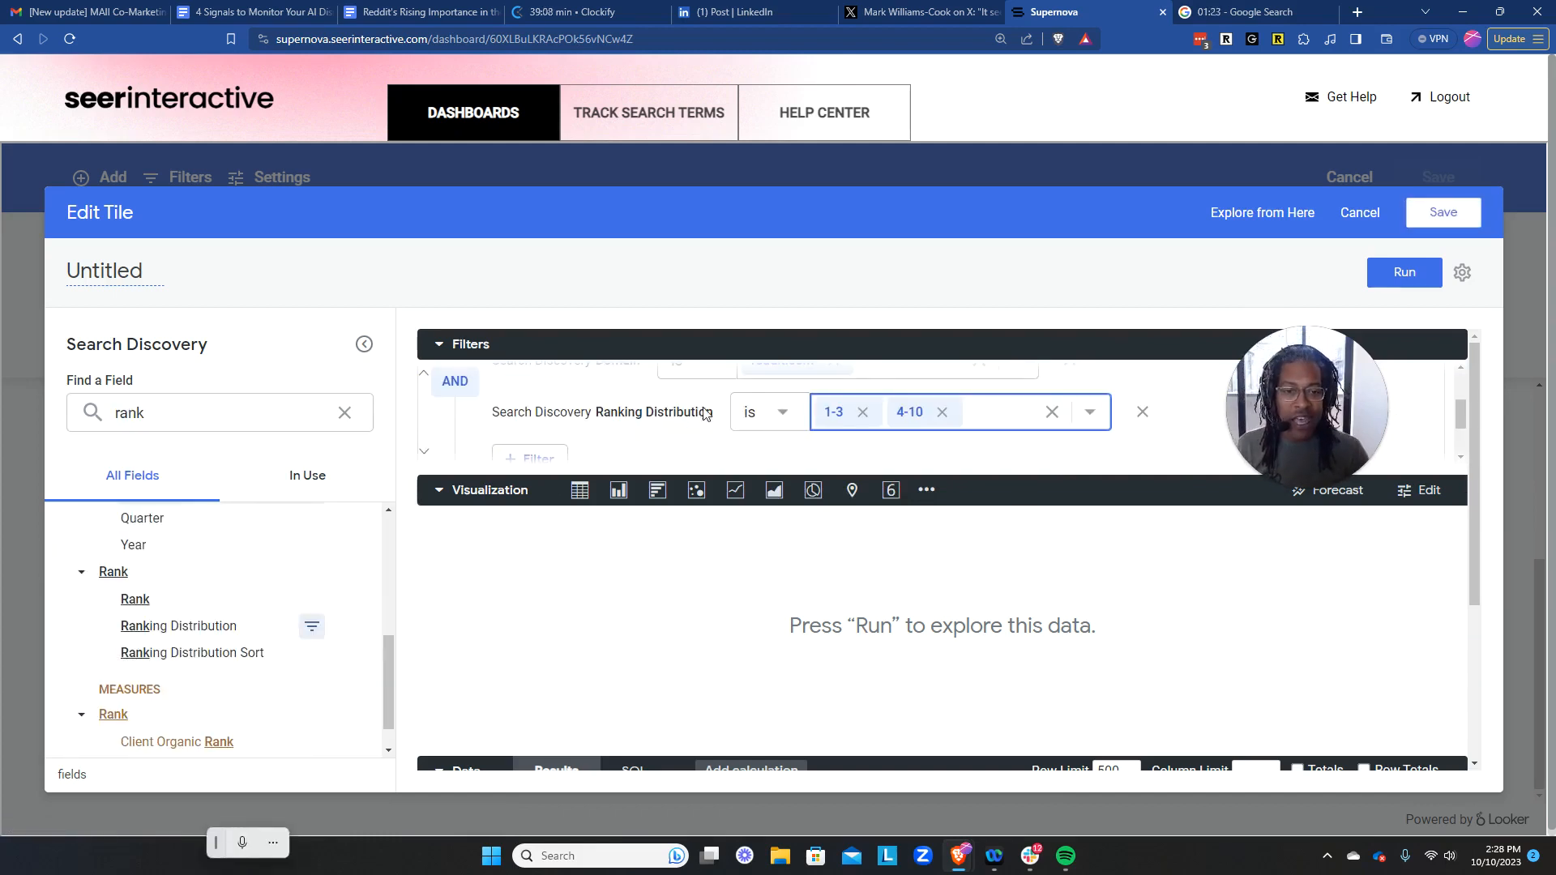
scroll(730, 418, "up", 3)
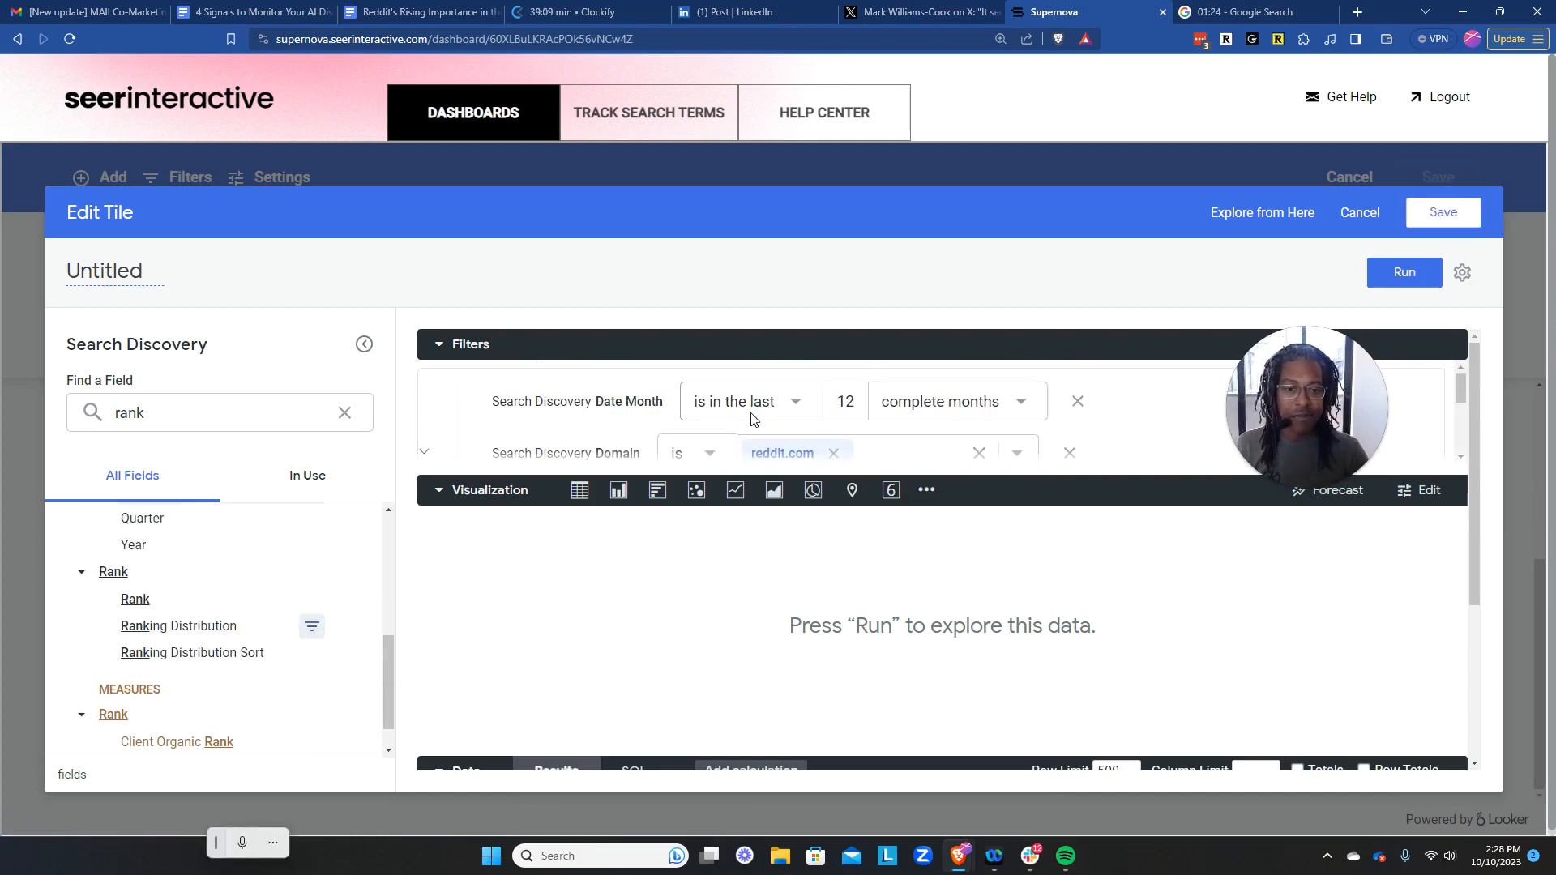
scroll(753, 418, "down", 2)
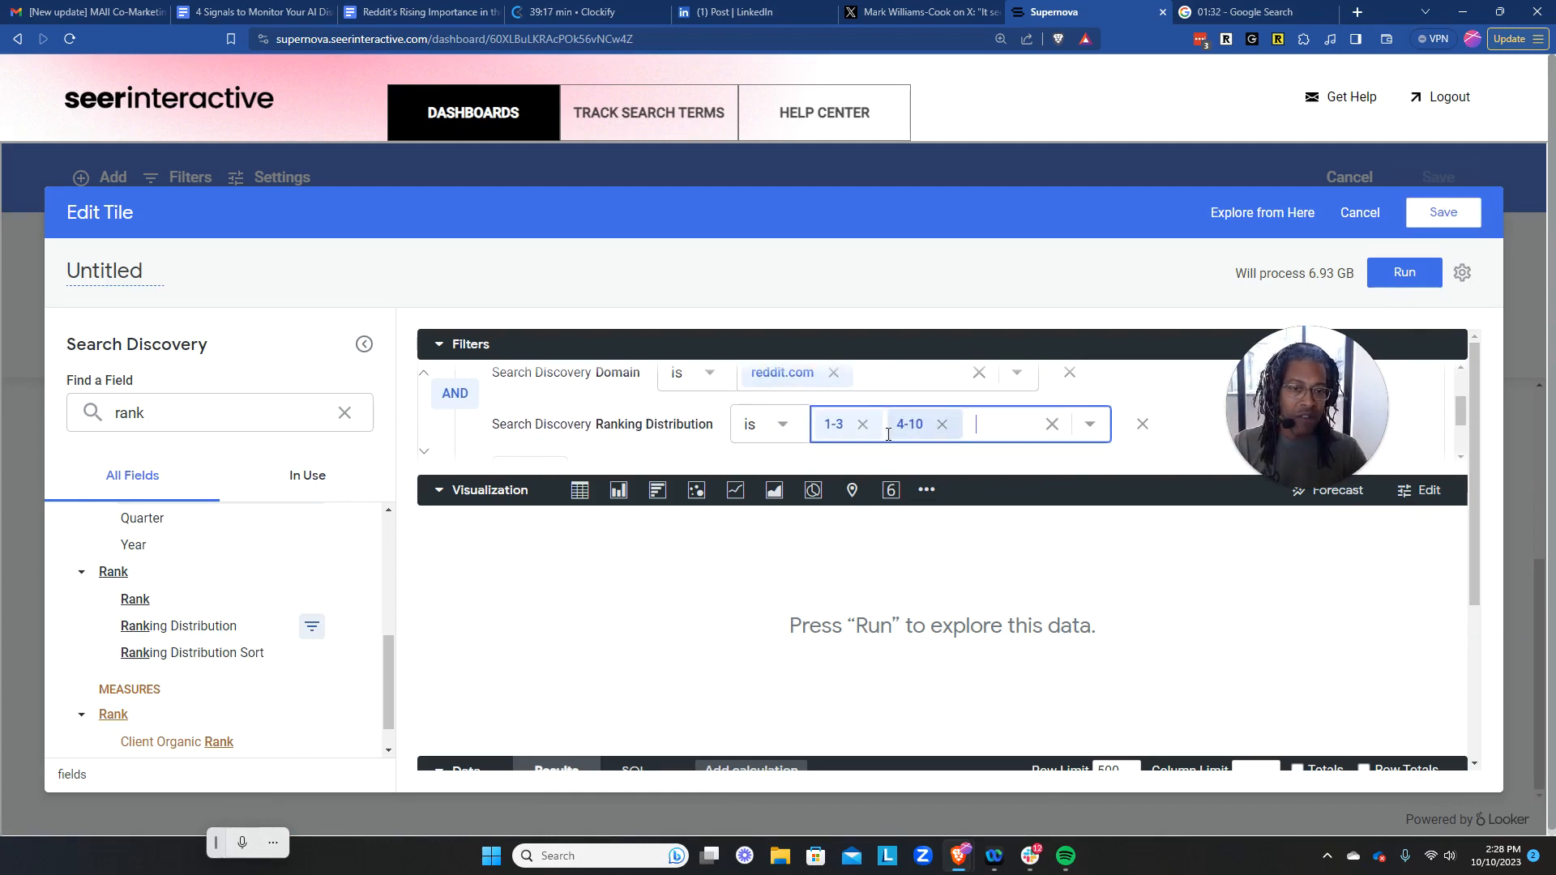
scroll(611, 635, "down", 4)
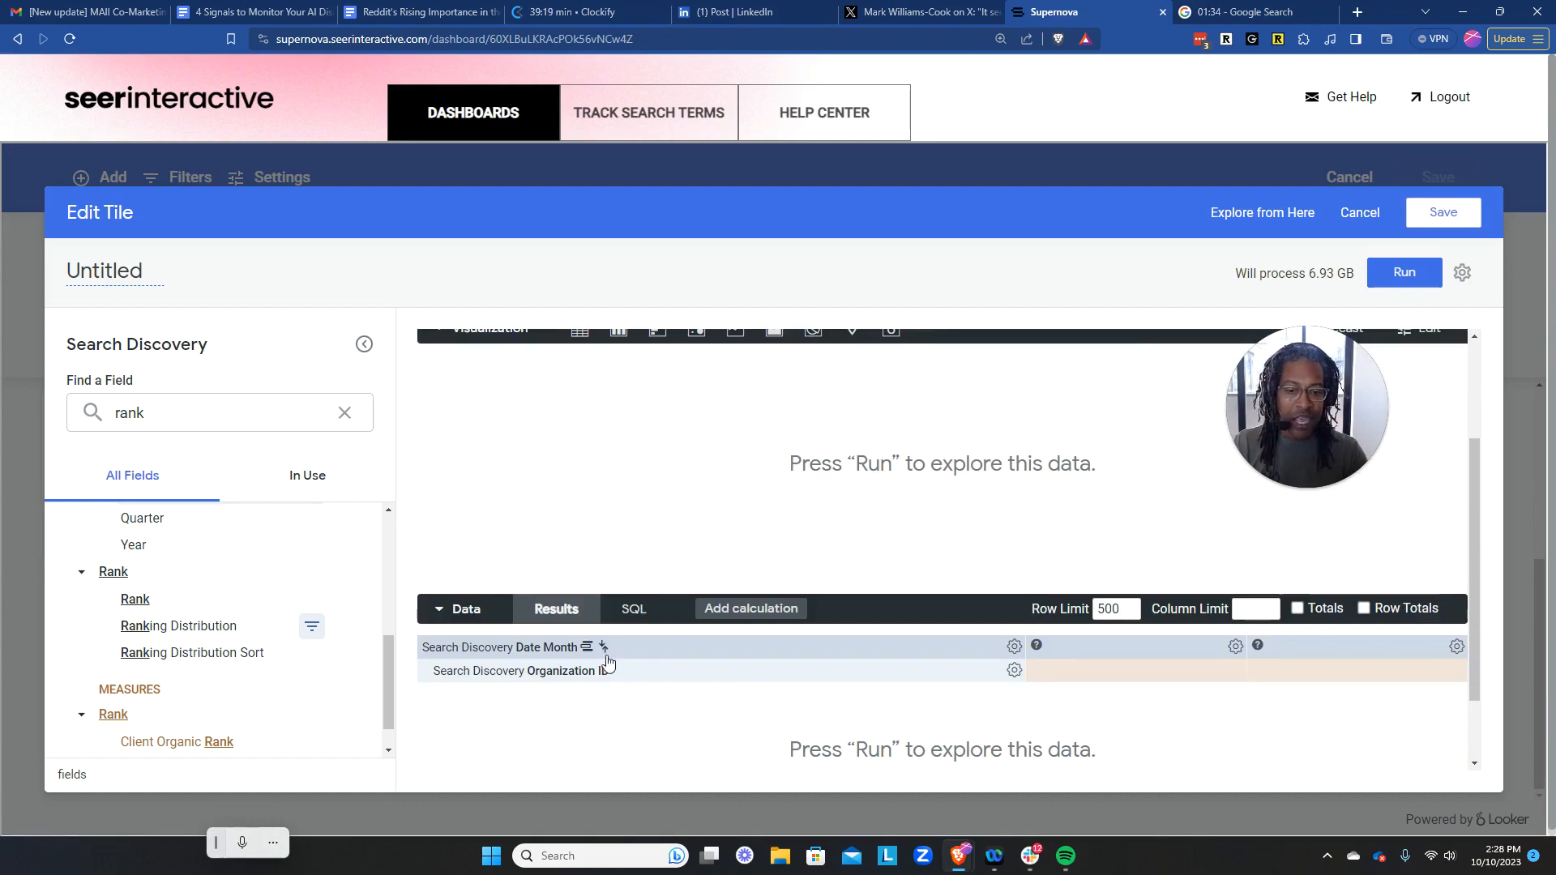
Add the Organization Totals measure % of Total Cost - Last Months to the tile.
double_click(155, 420)
type("cost")
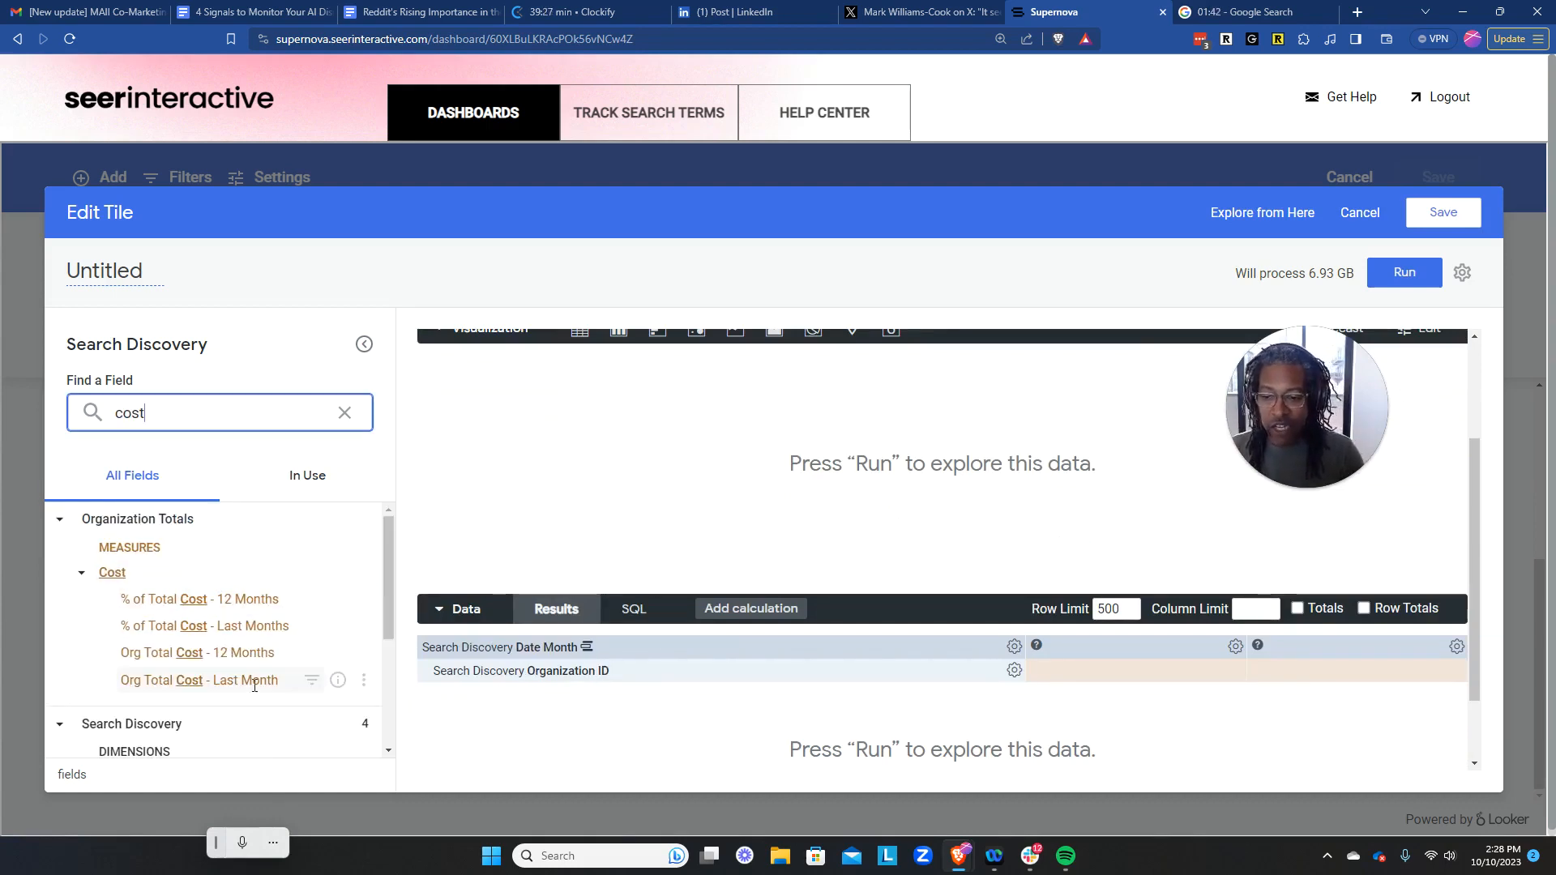
left_click(291, 630)
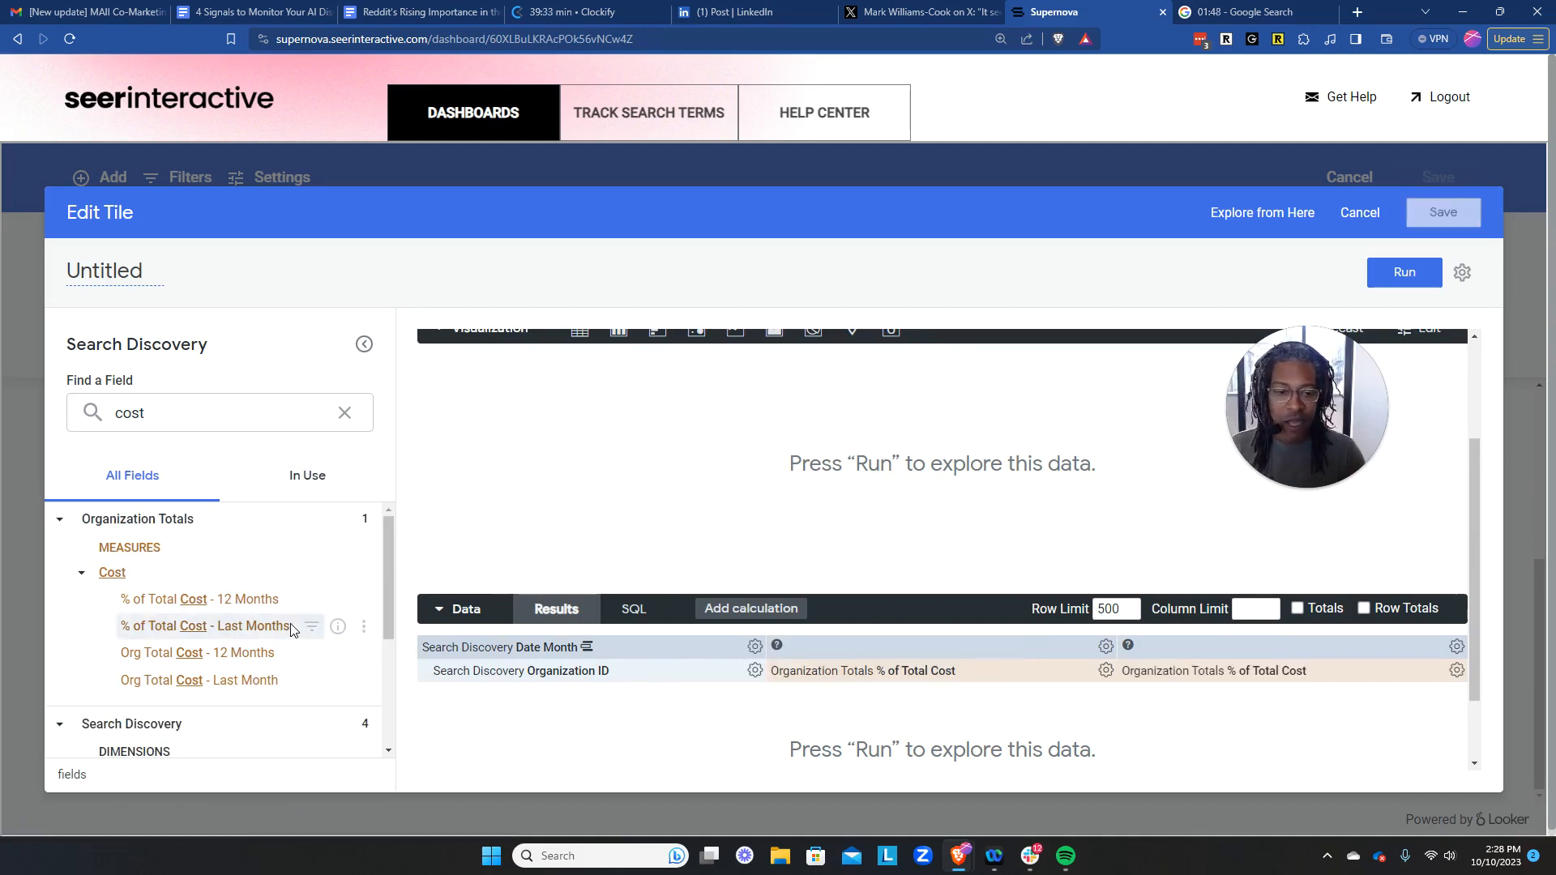
Add the Organization Totals measure % of Total Conversion Value - Last Month and run the tile's query.
double_click(203, 419)
type("con")
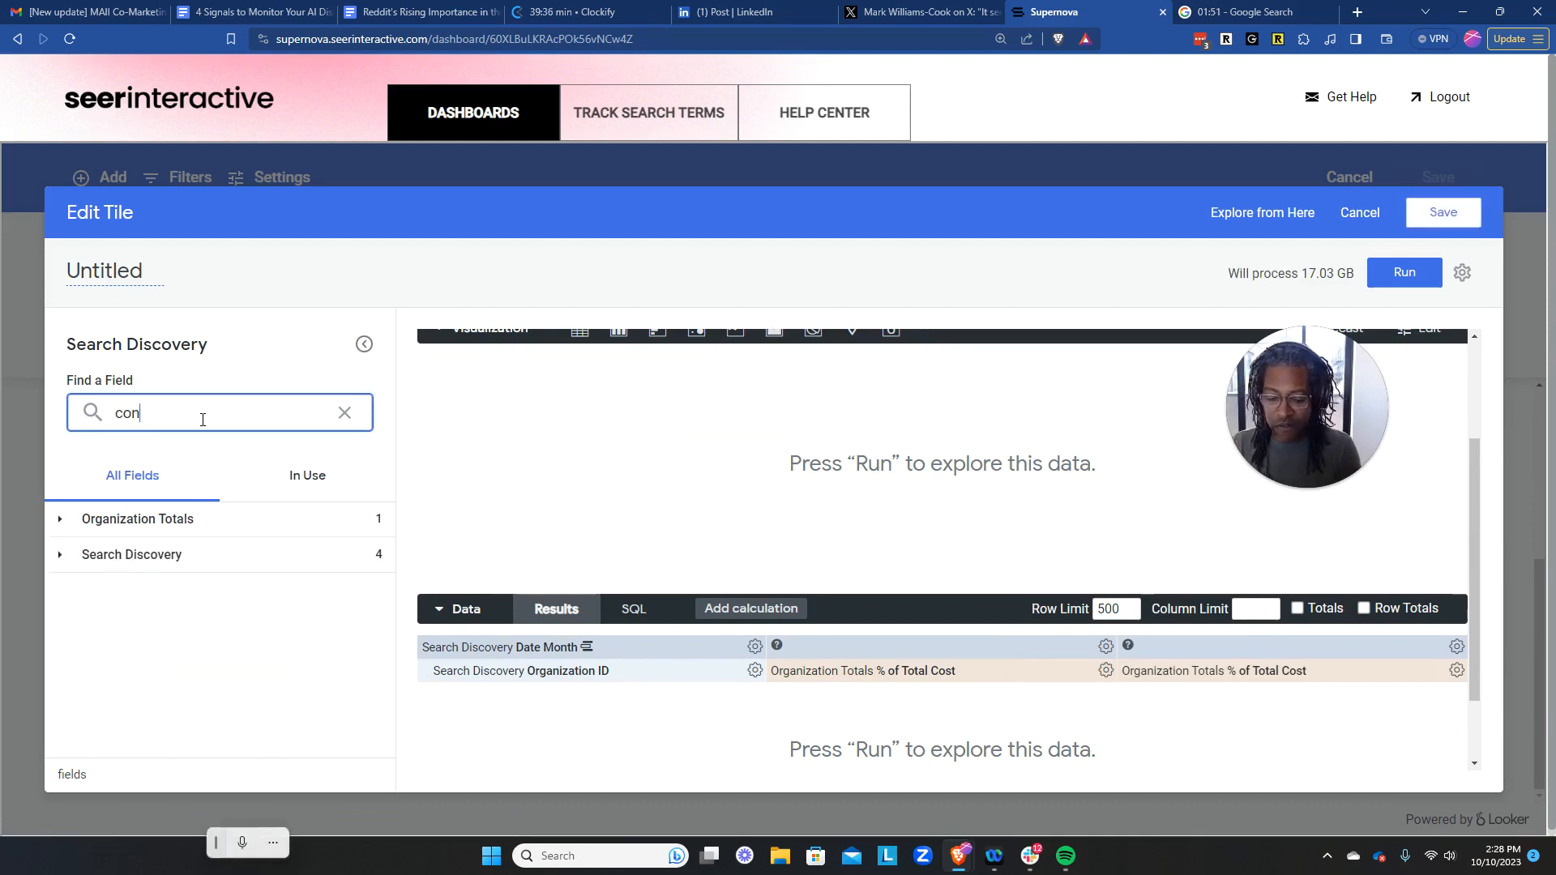
type("v")
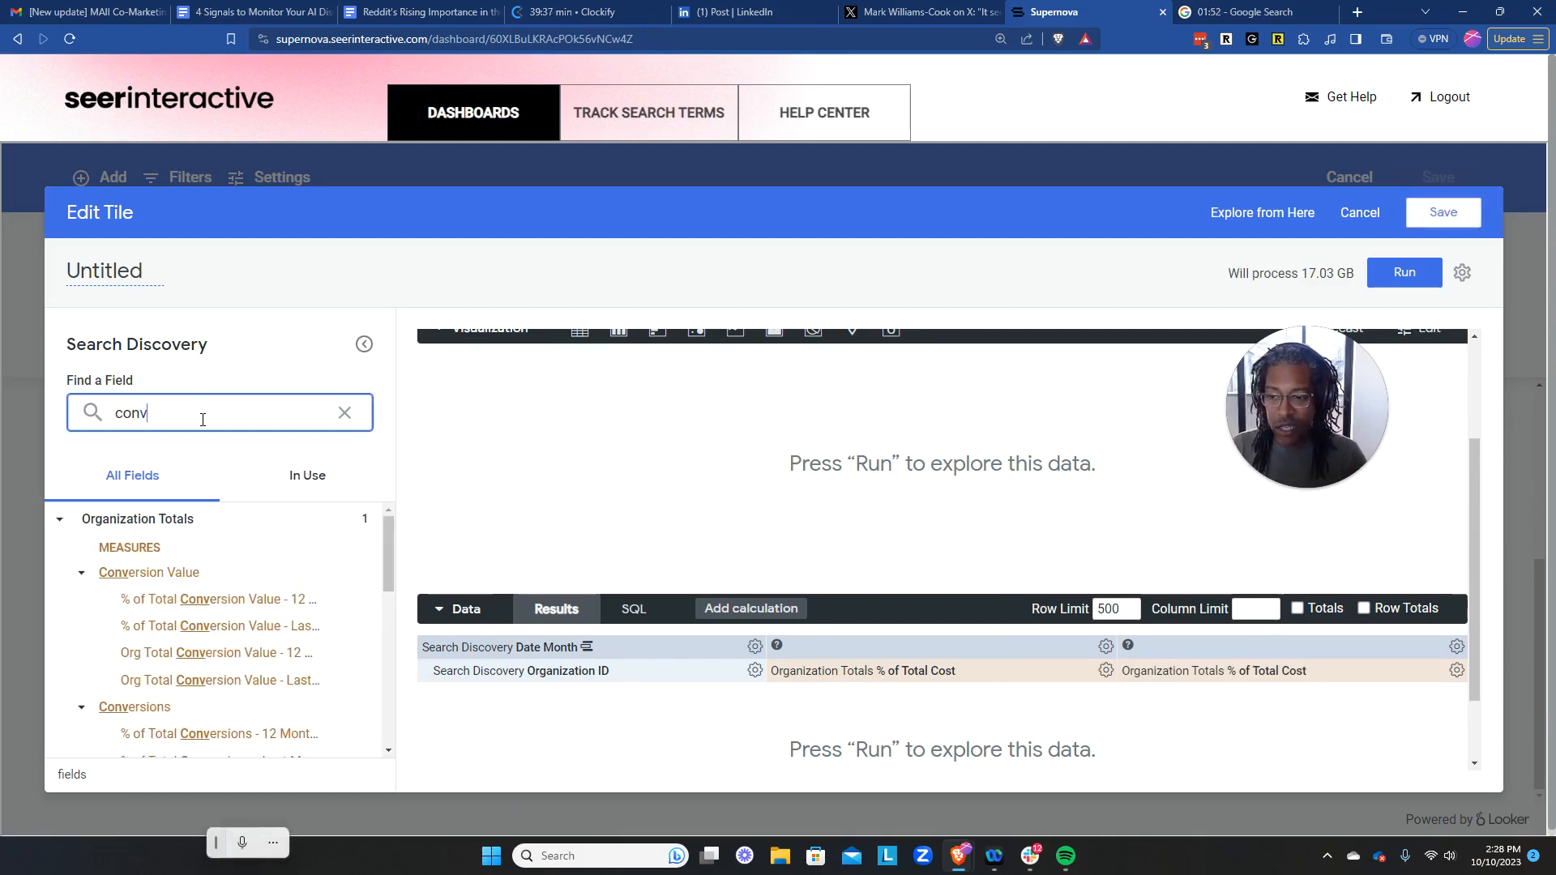
left_click(276, 626)
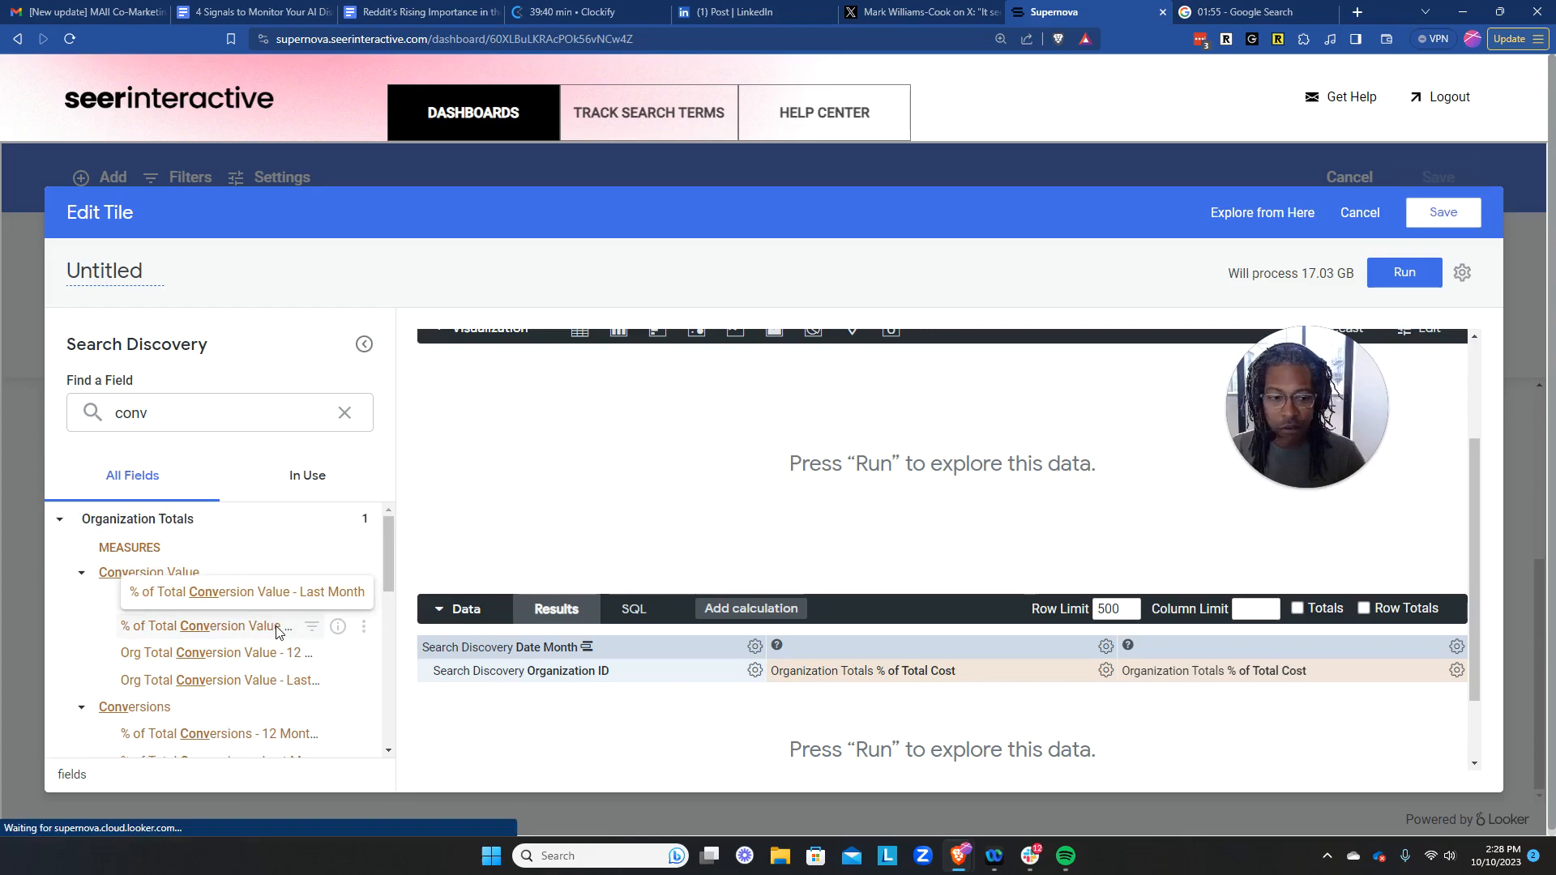
left_click(1417, 274)
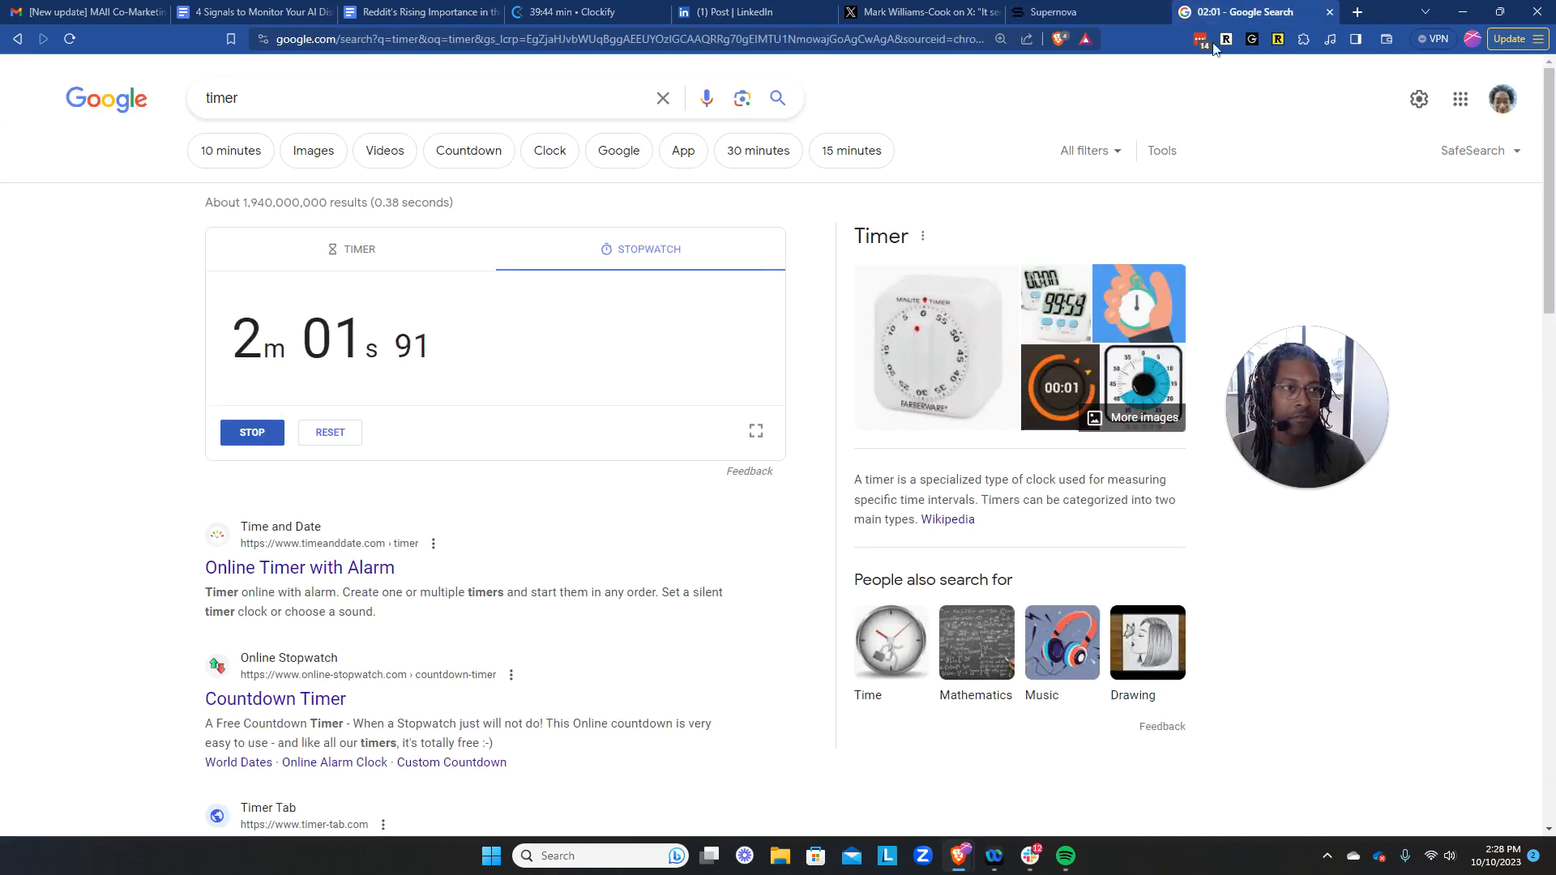
Stop the running stopwatch and switch back to the Supernova dashboard.
left_click(273, 437)
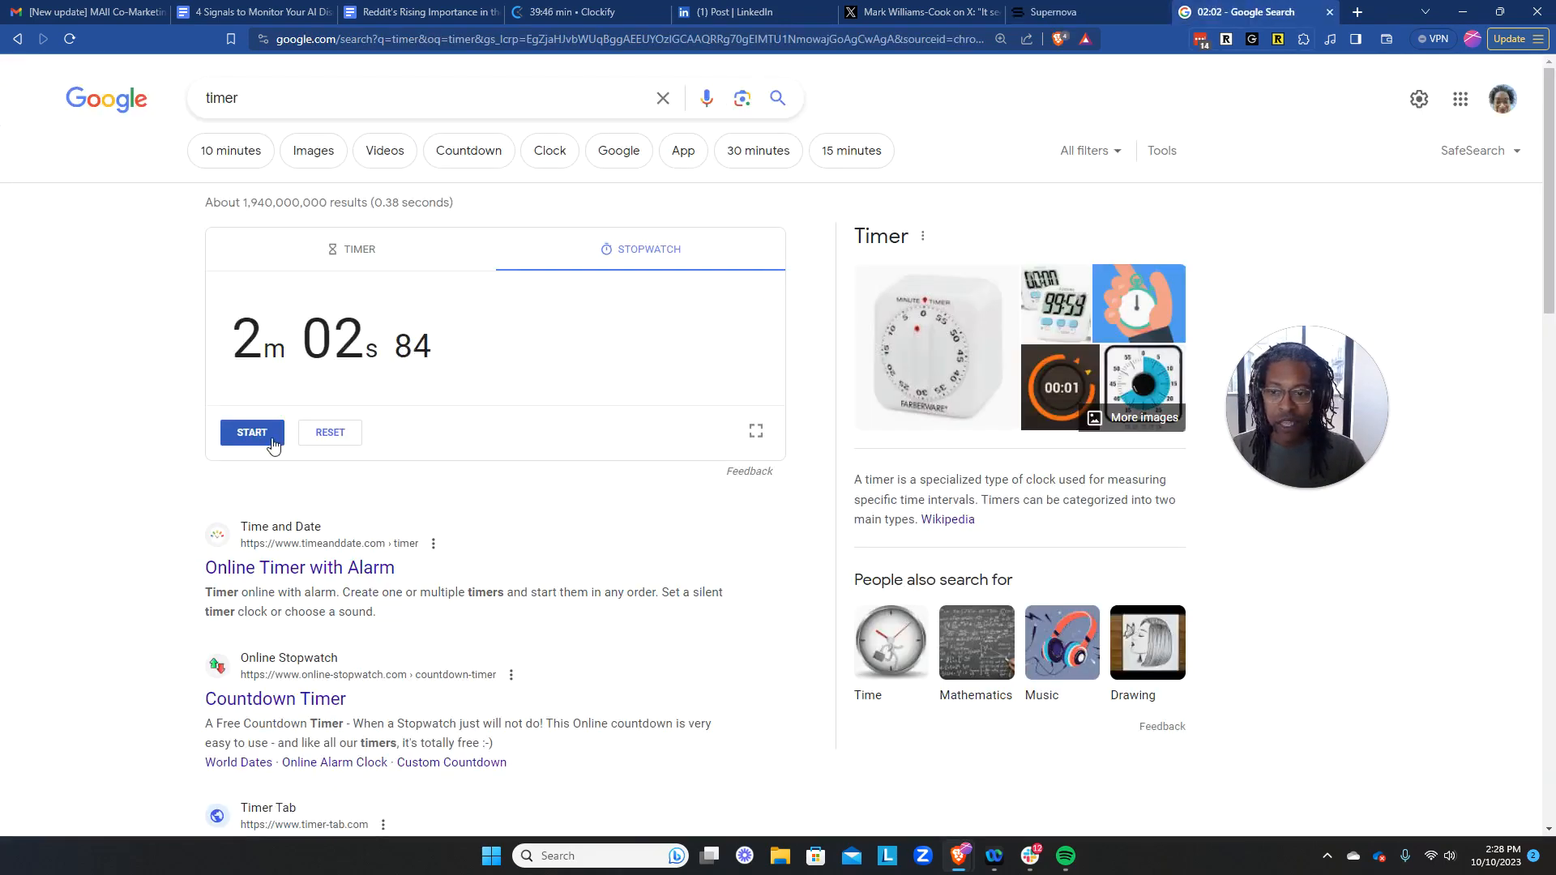
left_click(1053, 11)
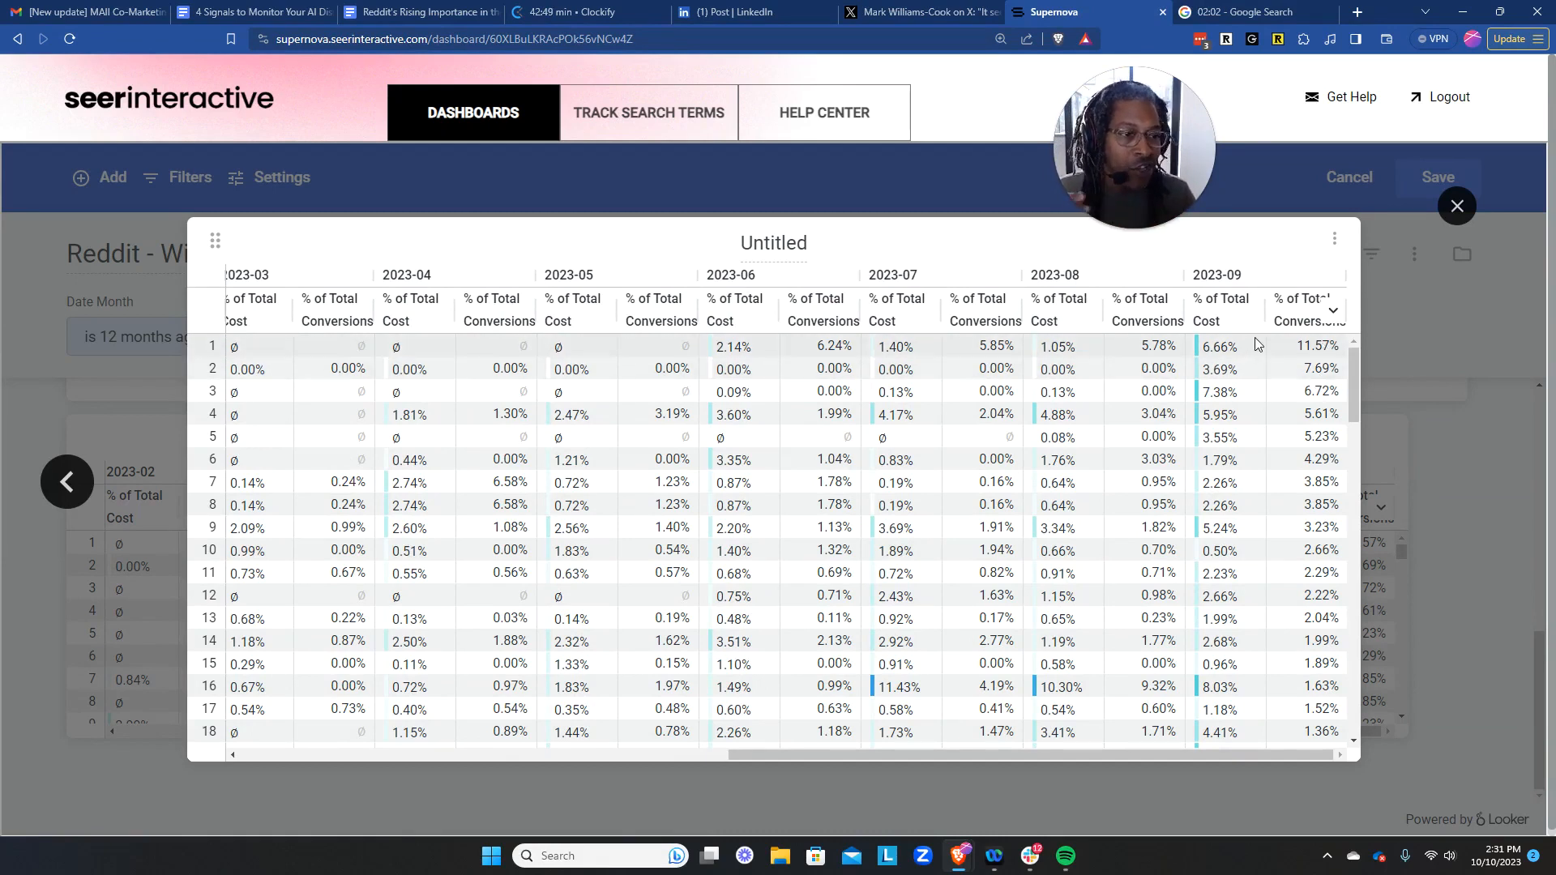
Examine each organization's % of Total Cost and % of Total Conversions across the months 2022-10 to 2023-09 in the expanded table.
scroll(331, 531, "left", 10)
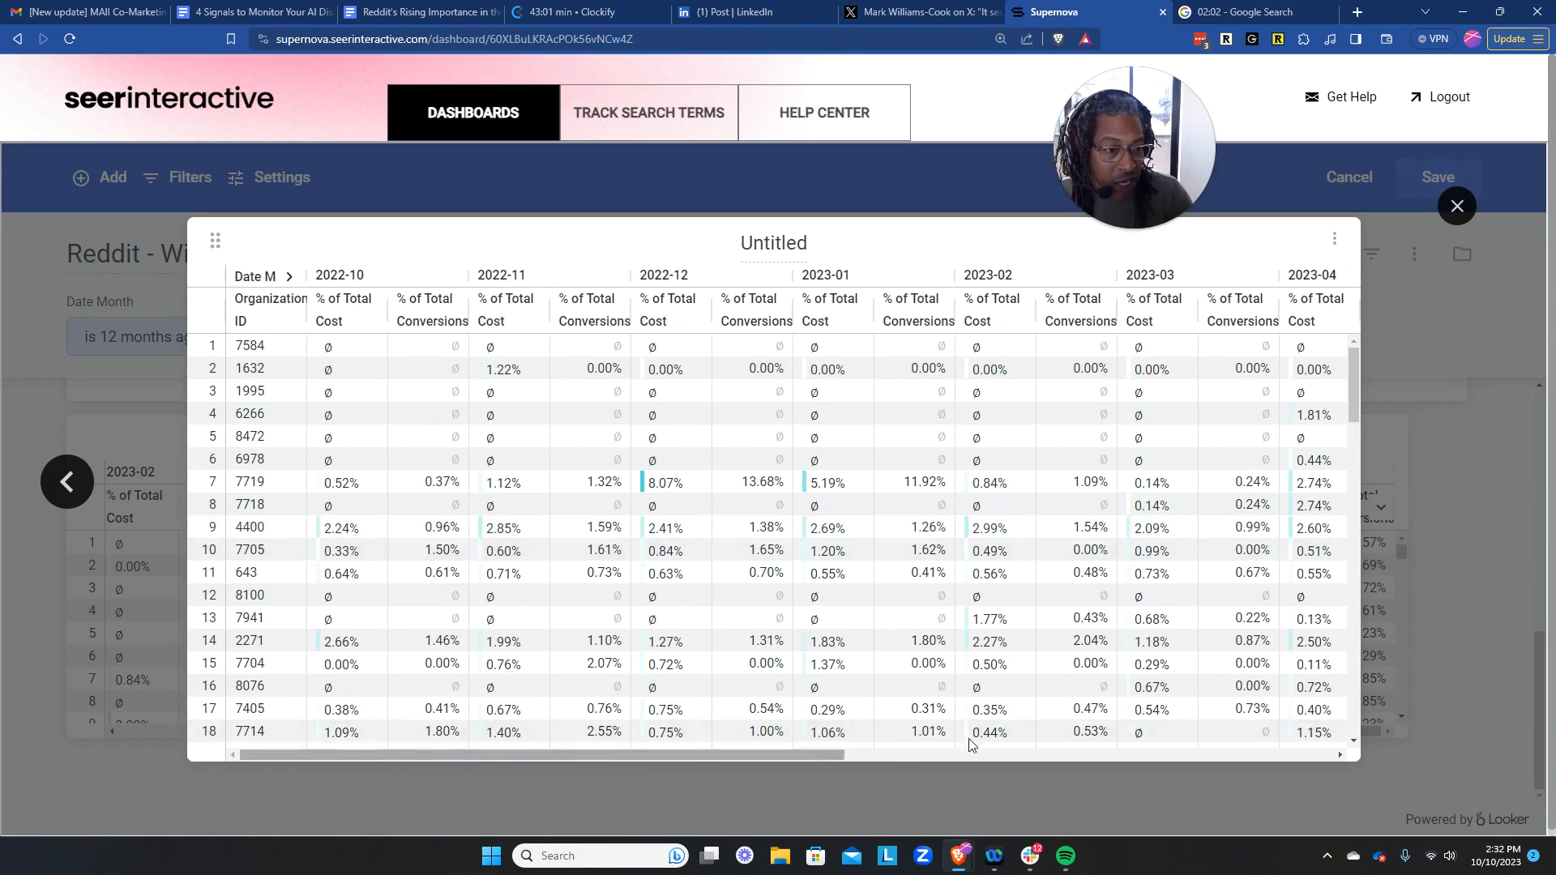
scroll(967, 736, "right", 5)
scroll(1120, 733, "right", 4)
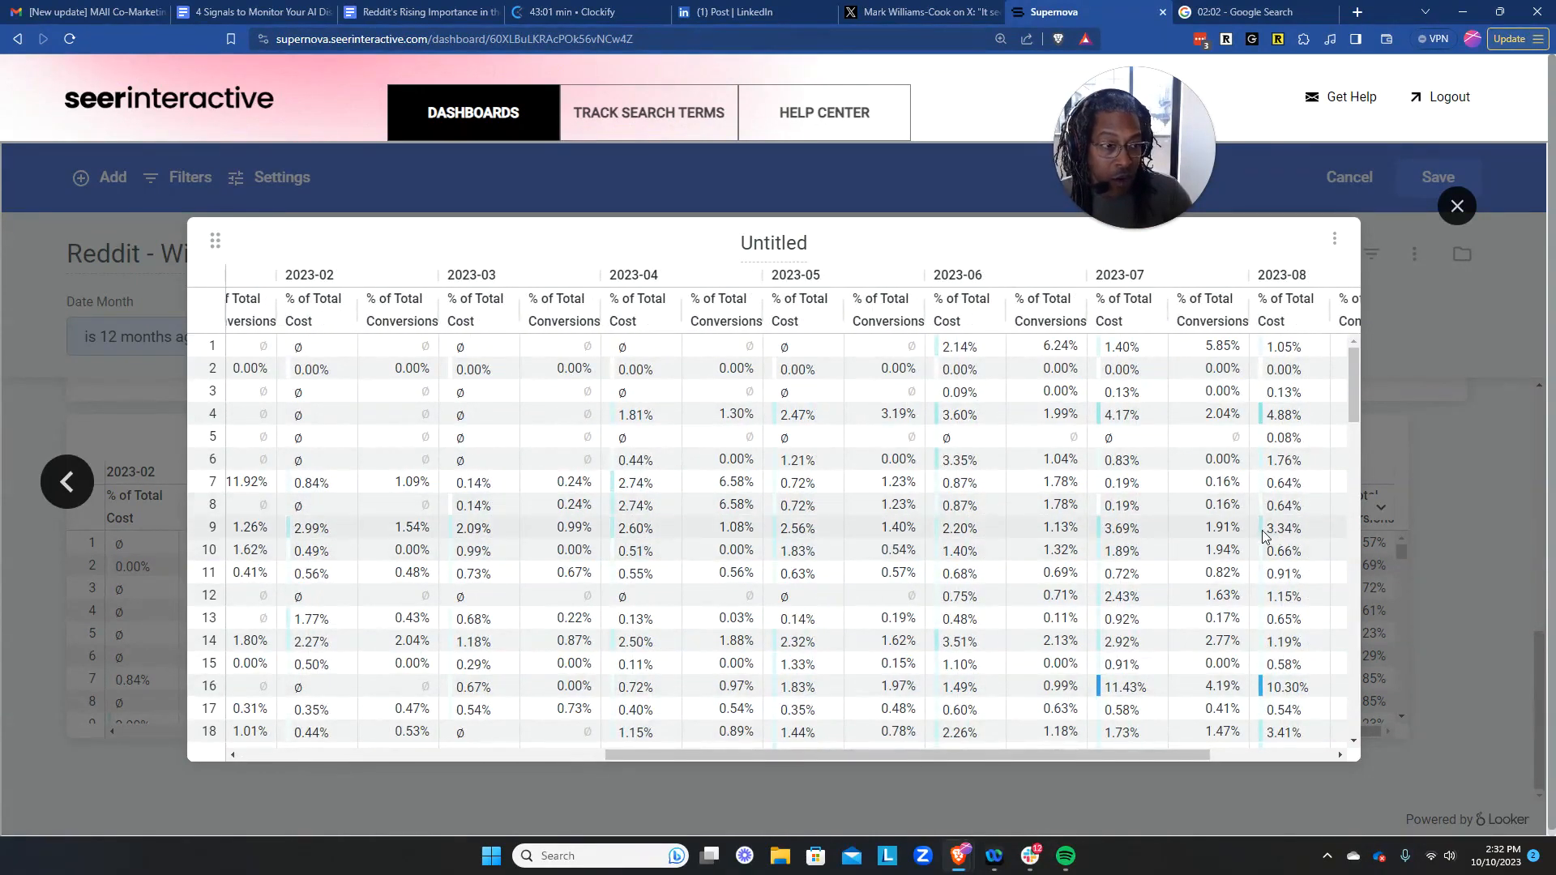
left_click_drag(1222, 750, 1348, 750)
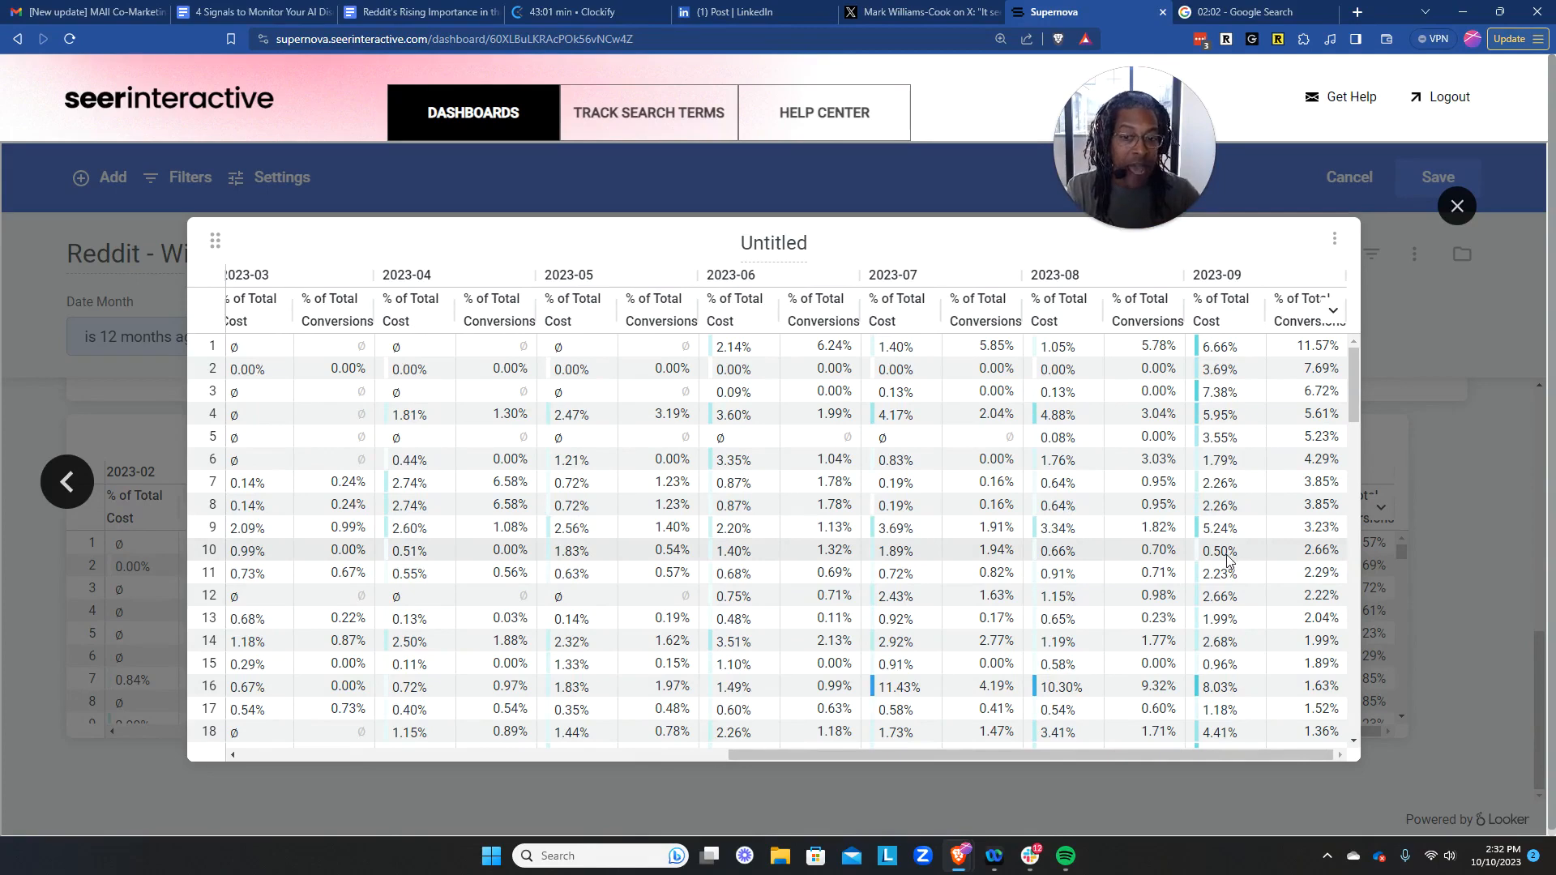
Look at the LinkedIn post about Reddit's search traffic and return to the Supernova dashboard.
left_click(579, 11)
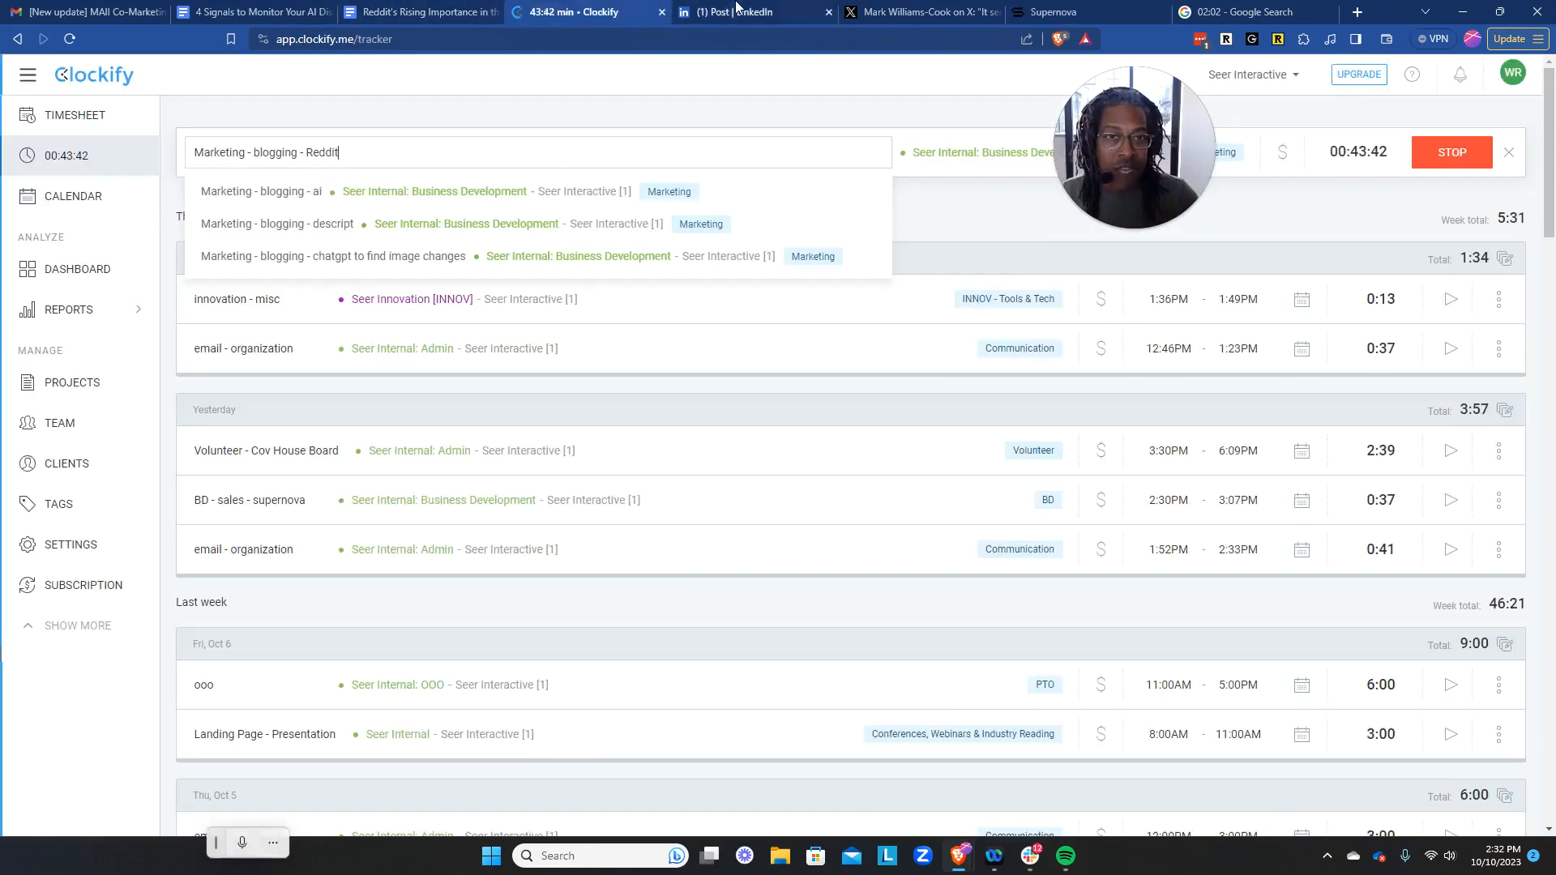
left_click(737, 9)
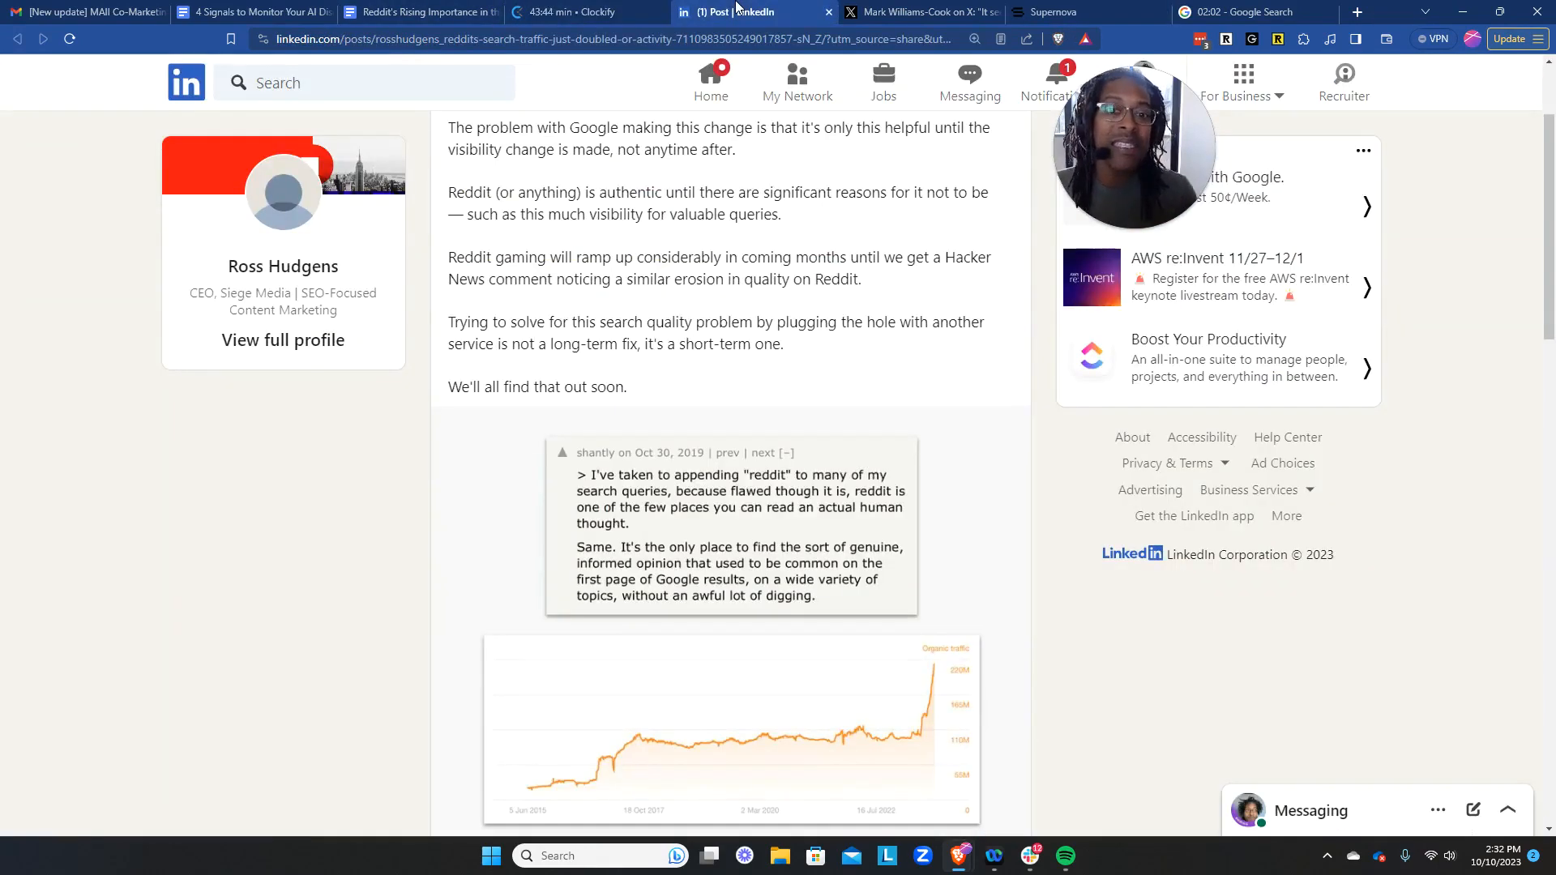
left_click(1124, 7)
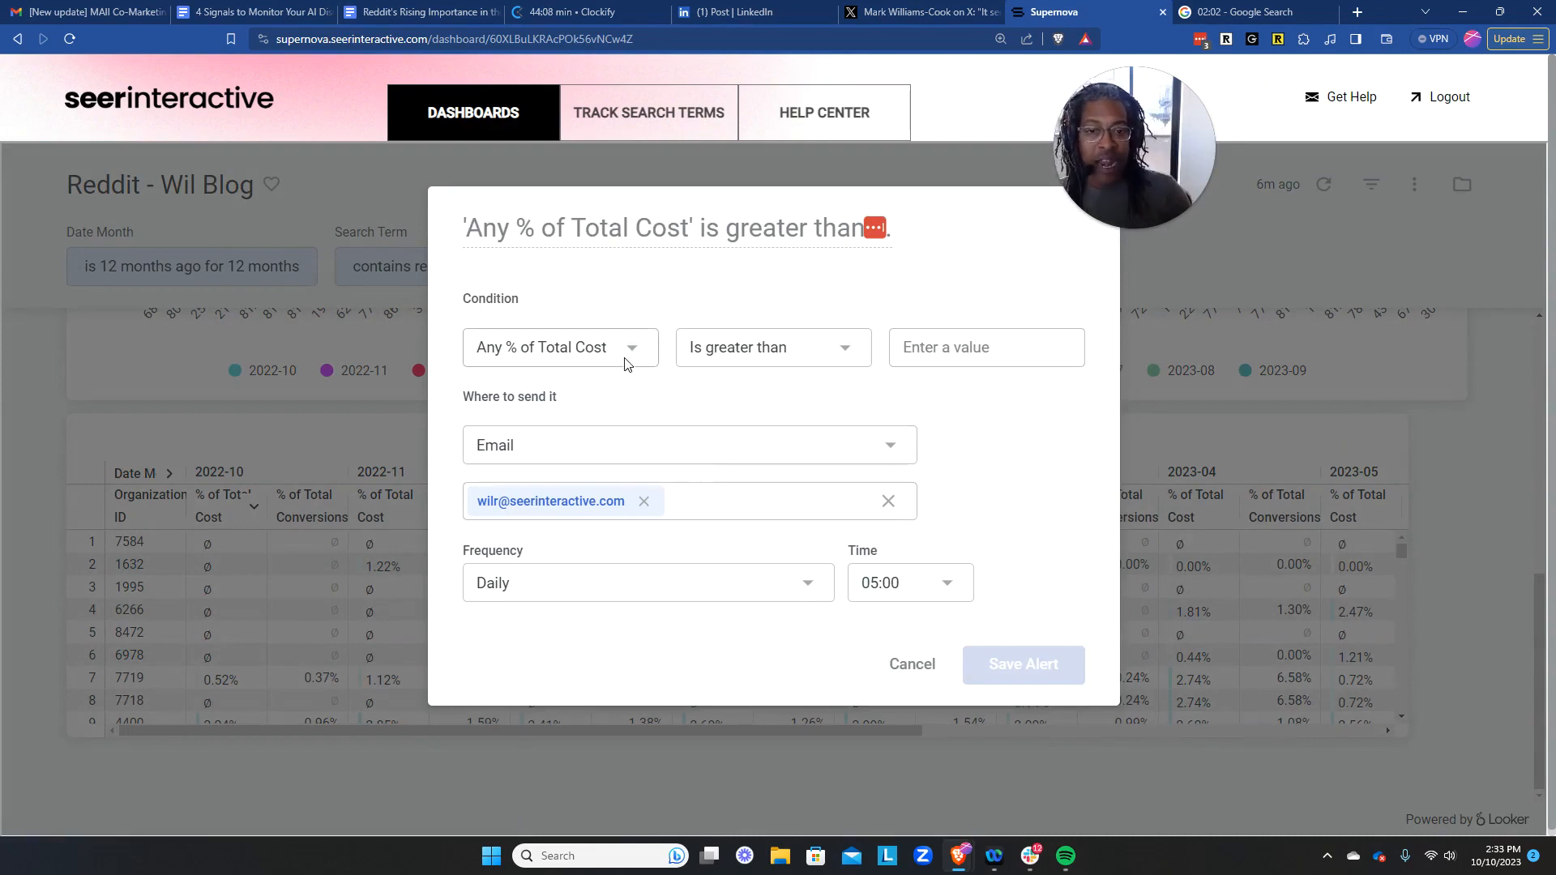
Review the table's alert settings for Any % of Total Cost and its email recipient, and close them without saving.
left_click(731, 497)
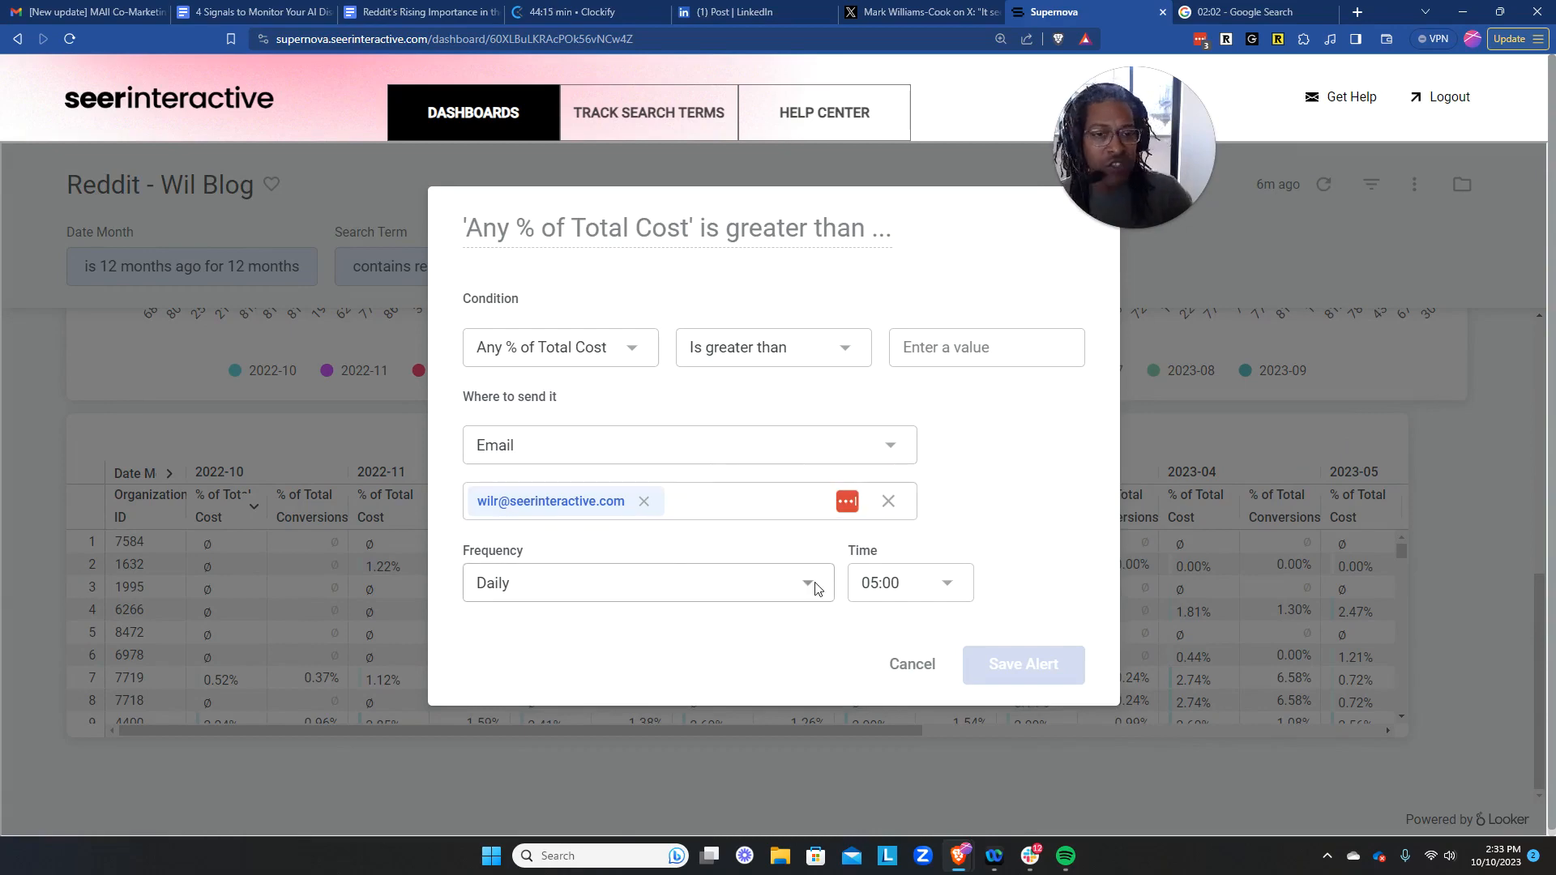
left_click(911, 664)
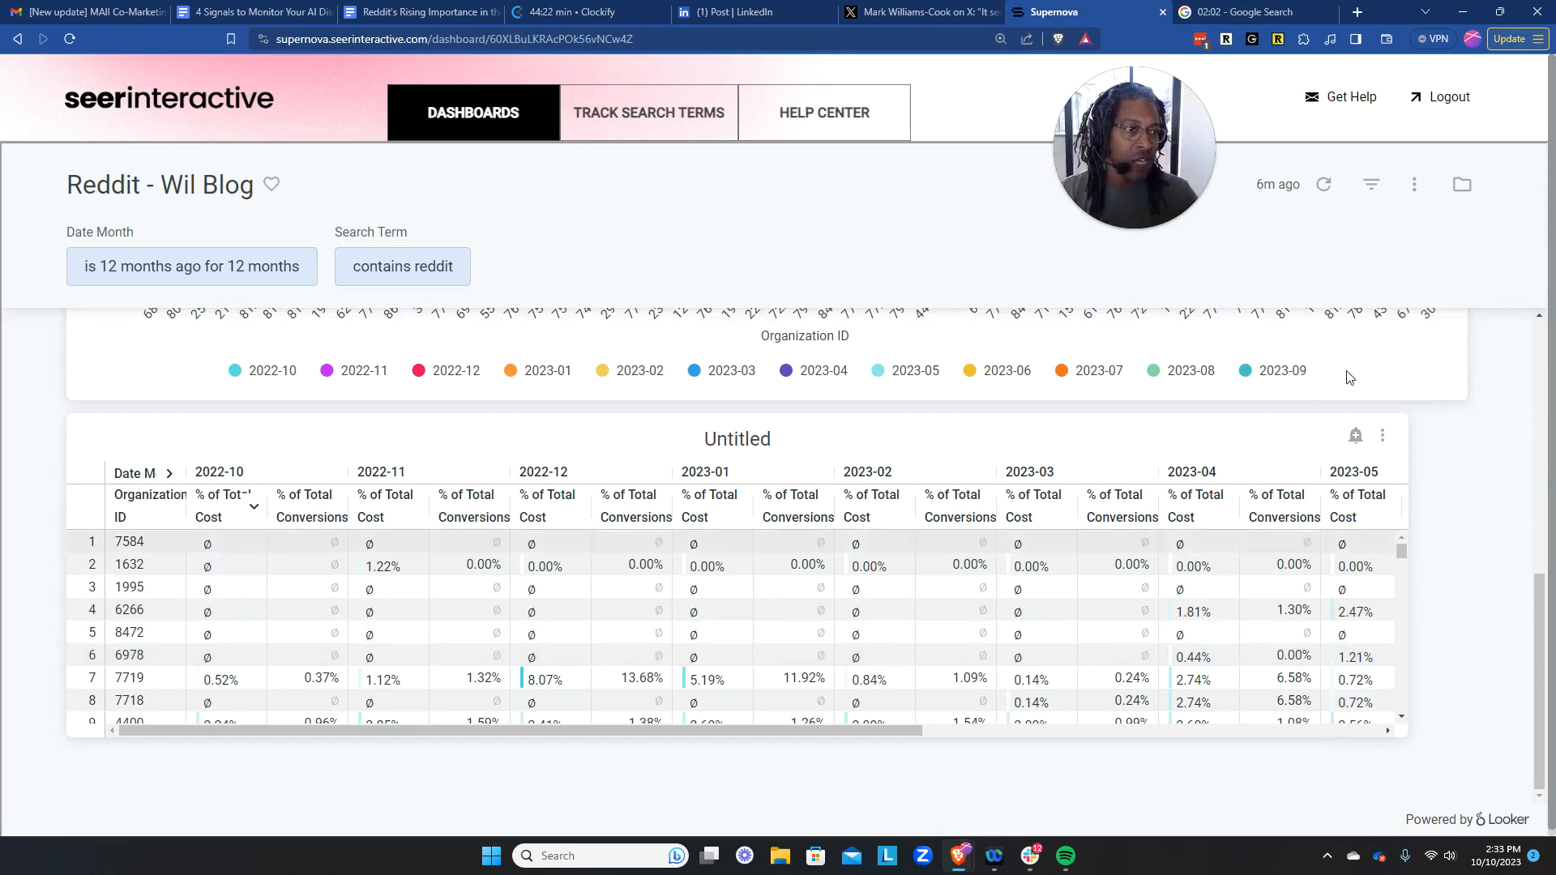
Set up a scheduled delivery of the Reddit - Wil Blog dashboard with Monthly recurrence on the 8th.
left_click(1414, 201)
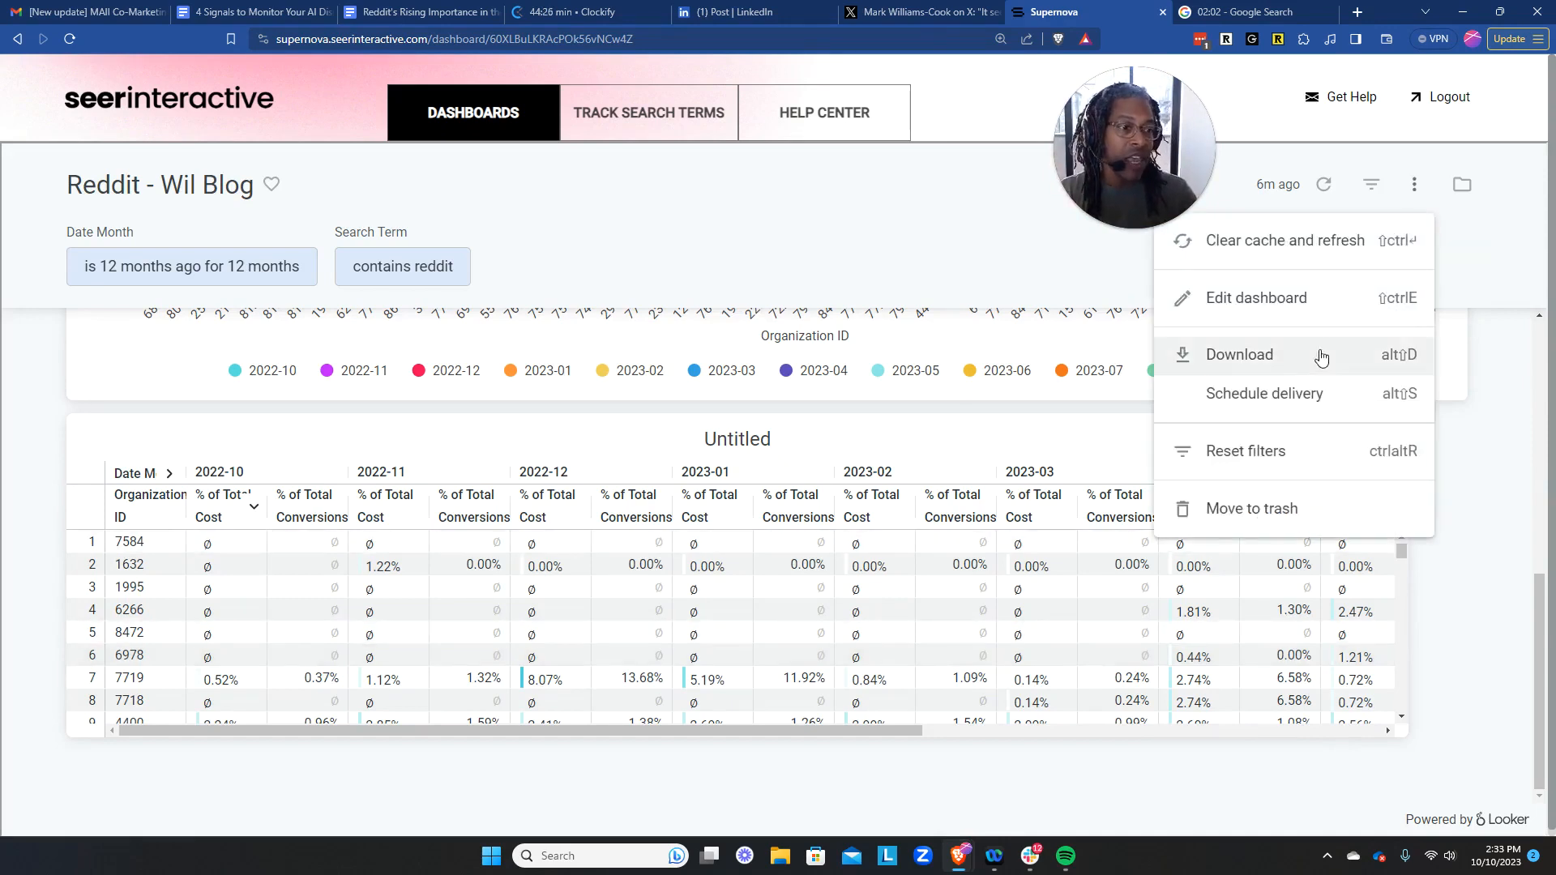
left_click(1290, 397)
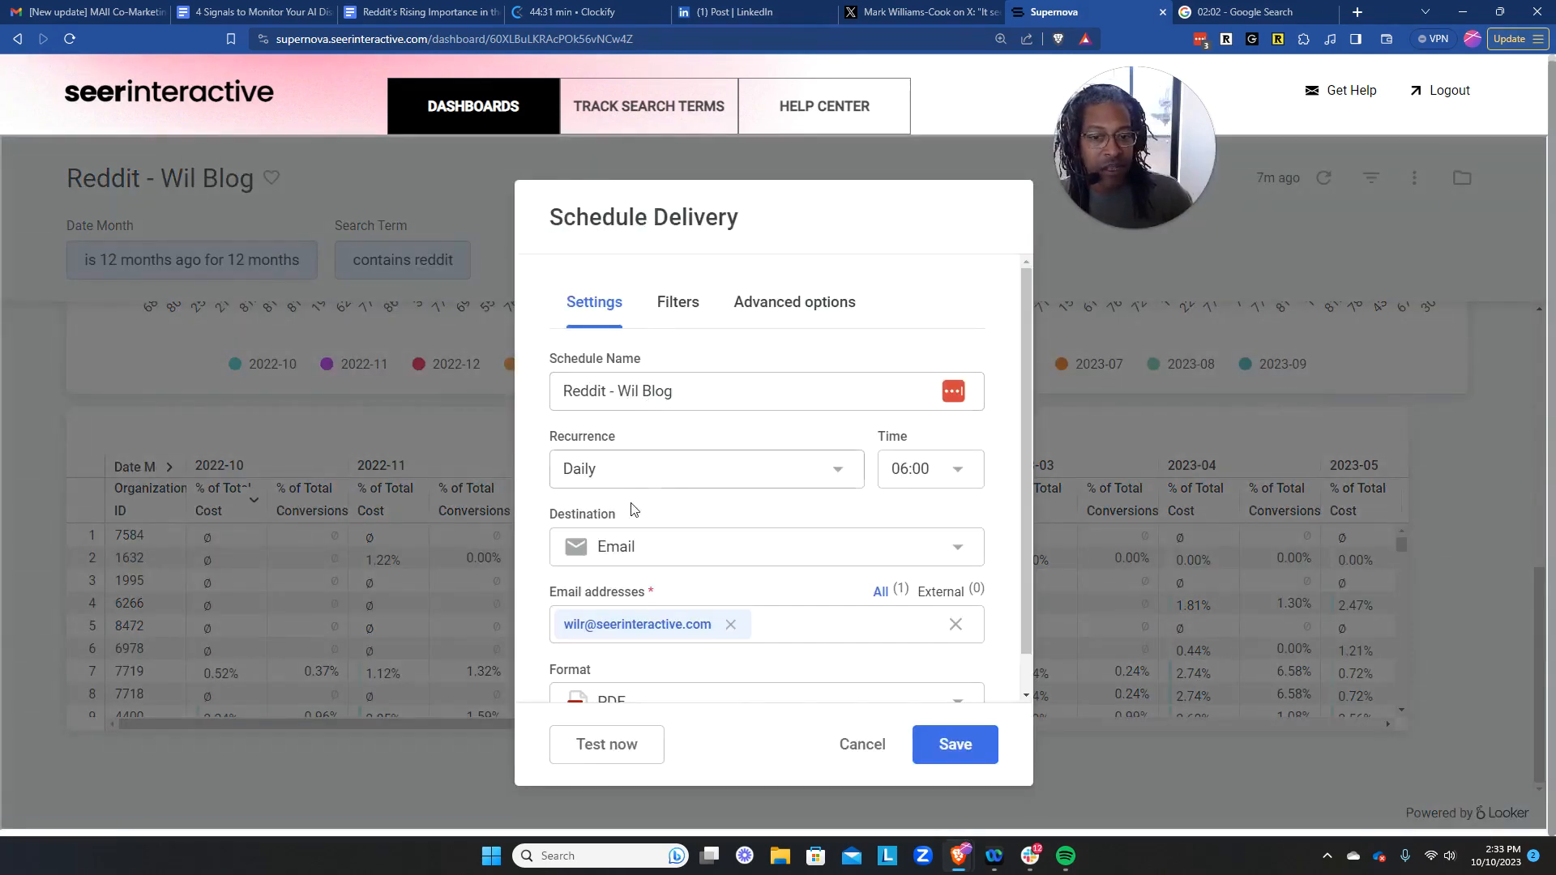
left_click(656, 468)
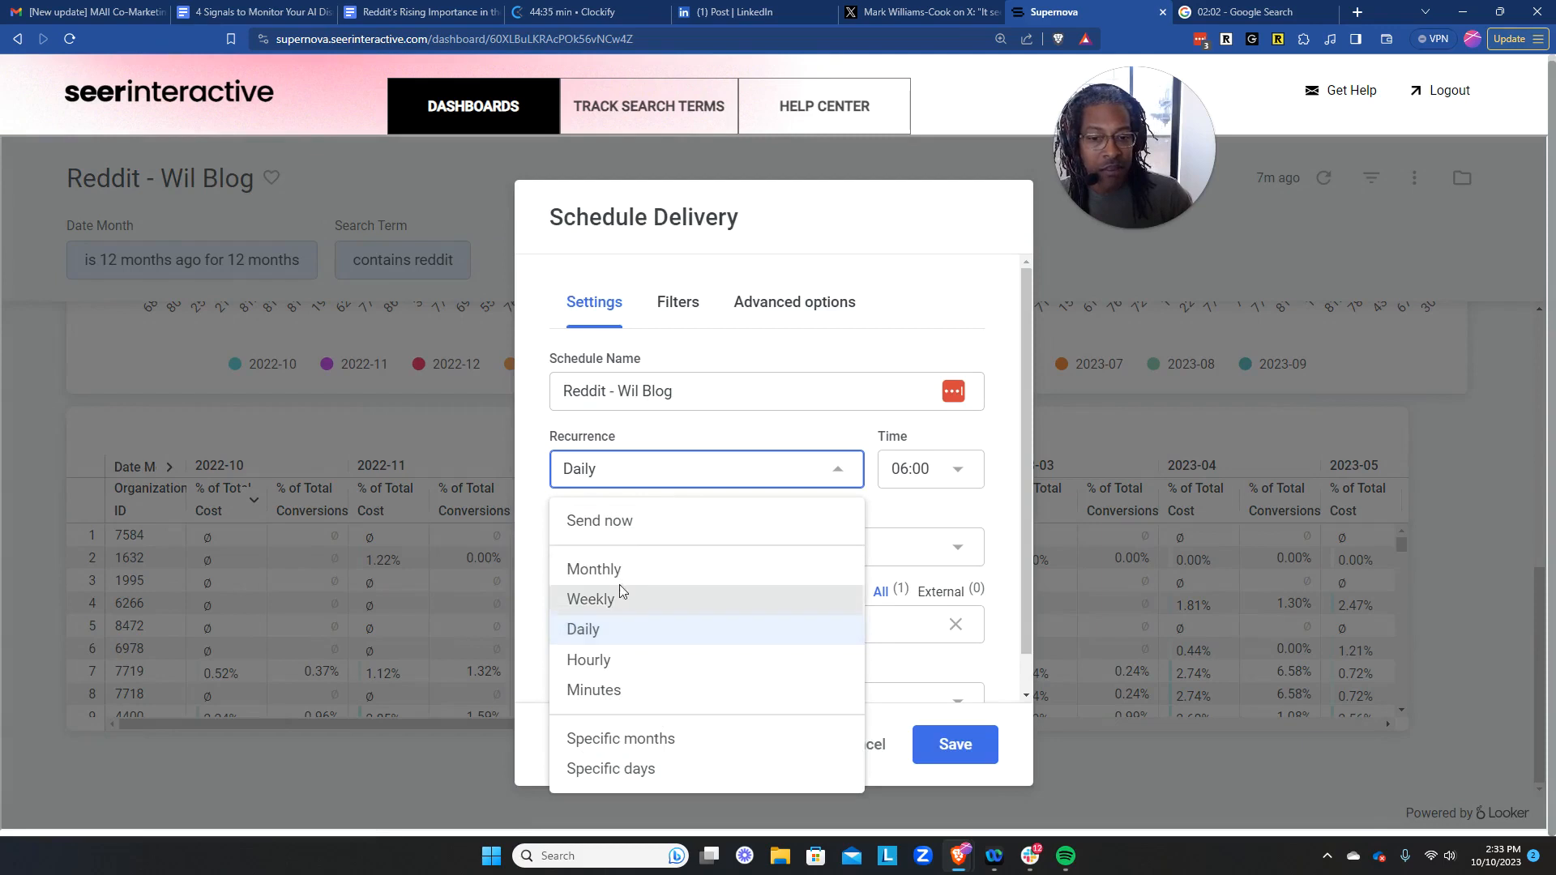
left_click(619, 566)
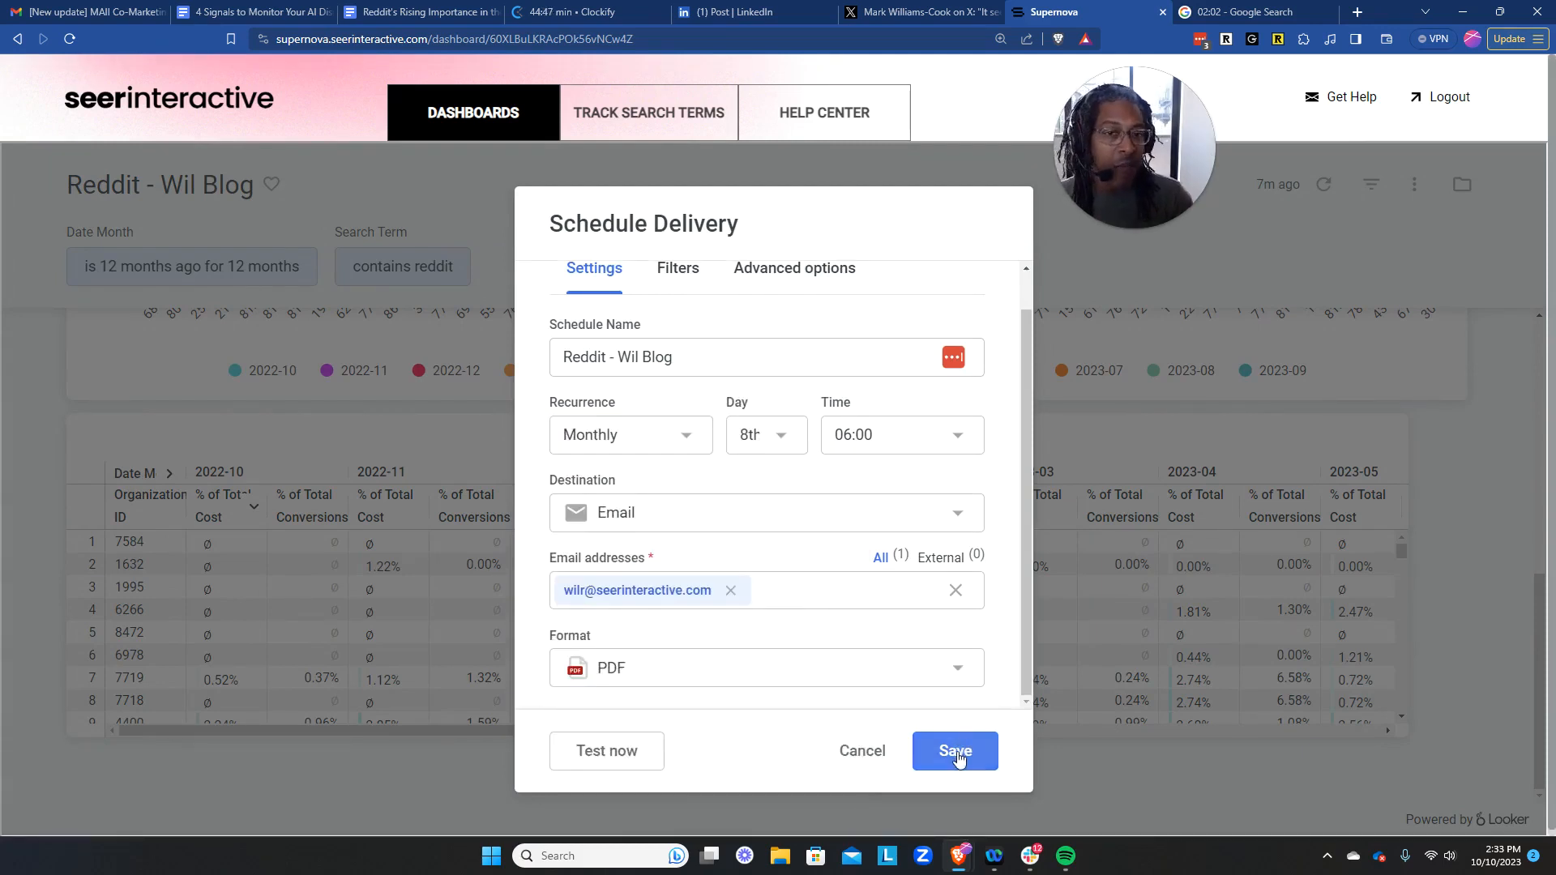